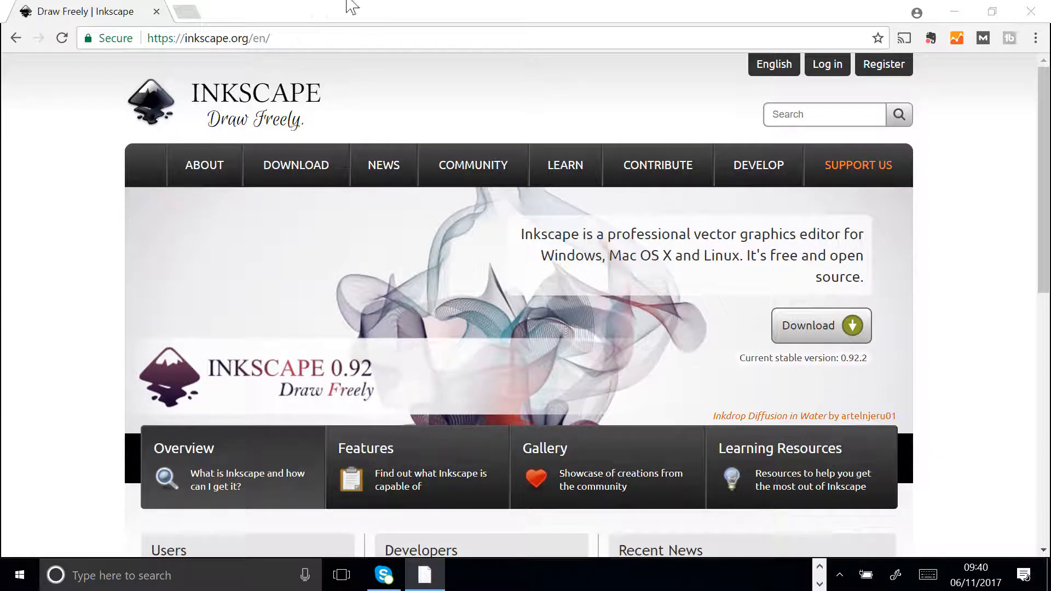
drag(282, 41, 247, 41)
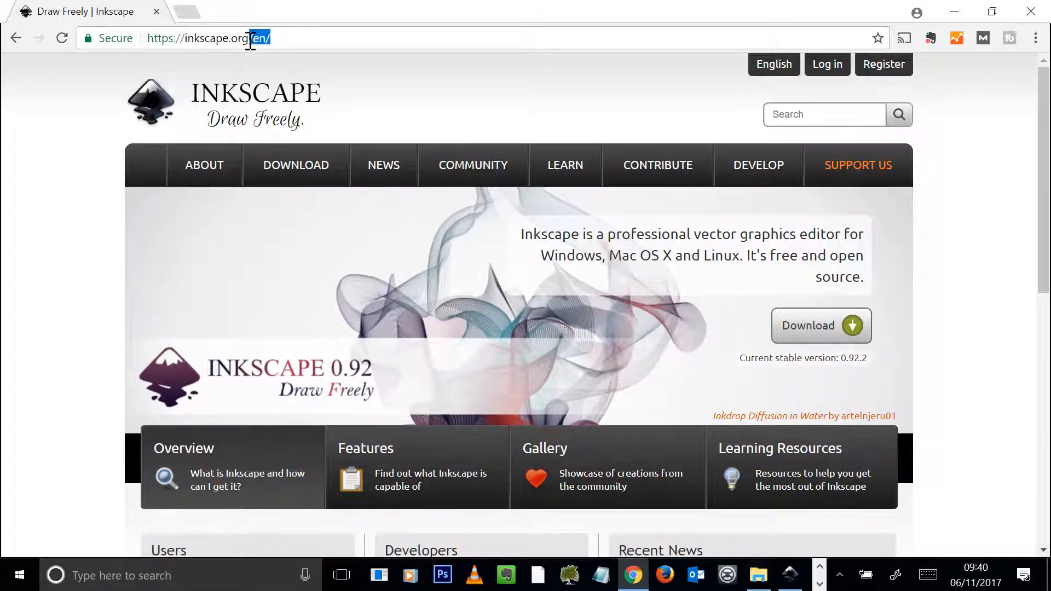
key(BackSpace)
key(ctrl+a)
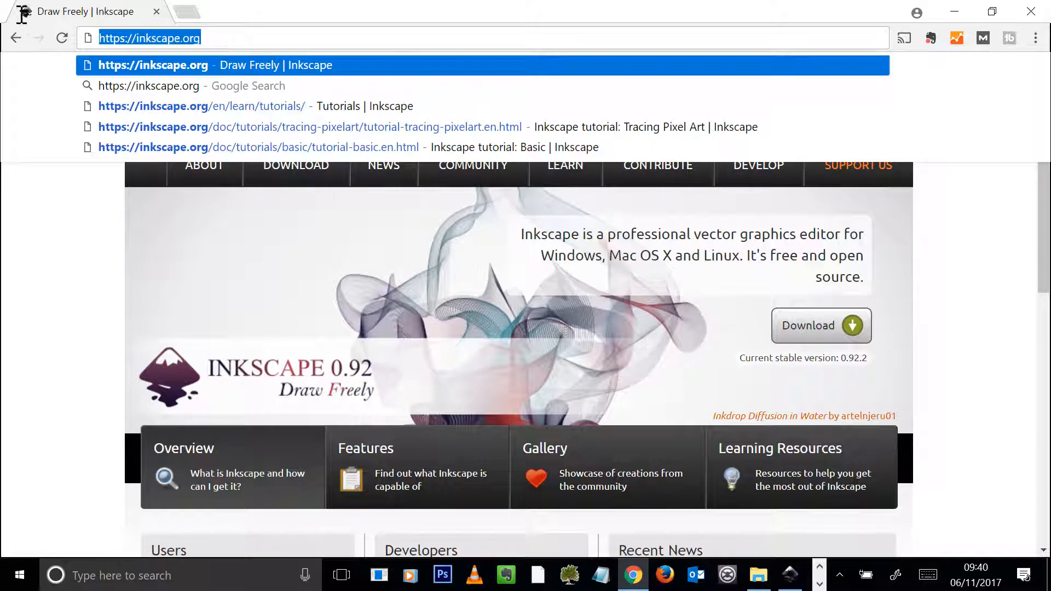
key(Return)
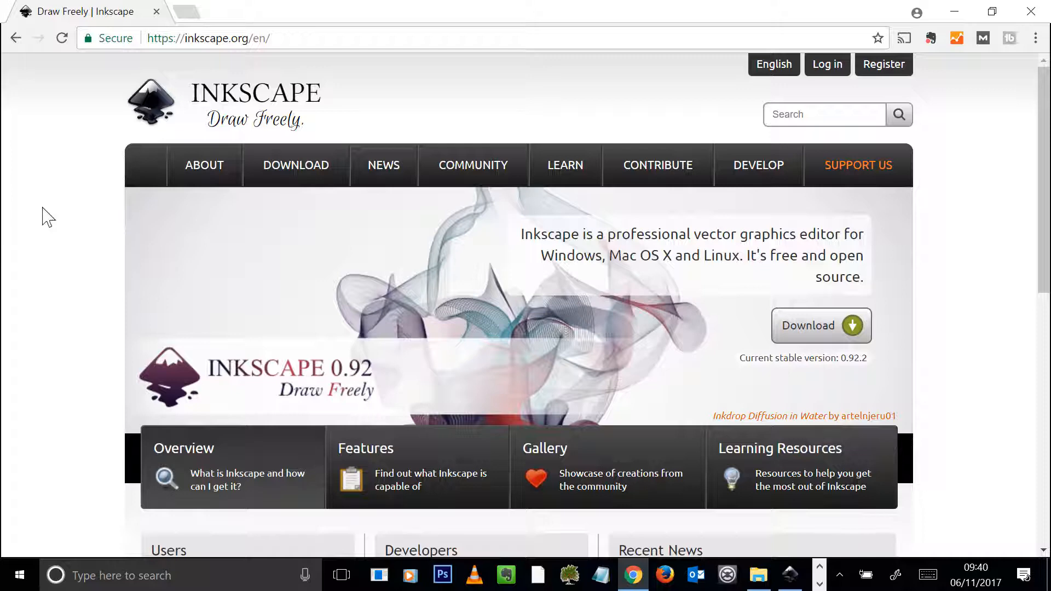
Open the website's Books and Manuals page under Learn and look through the listed manuals, references and books.
mouse_move(288, 176)
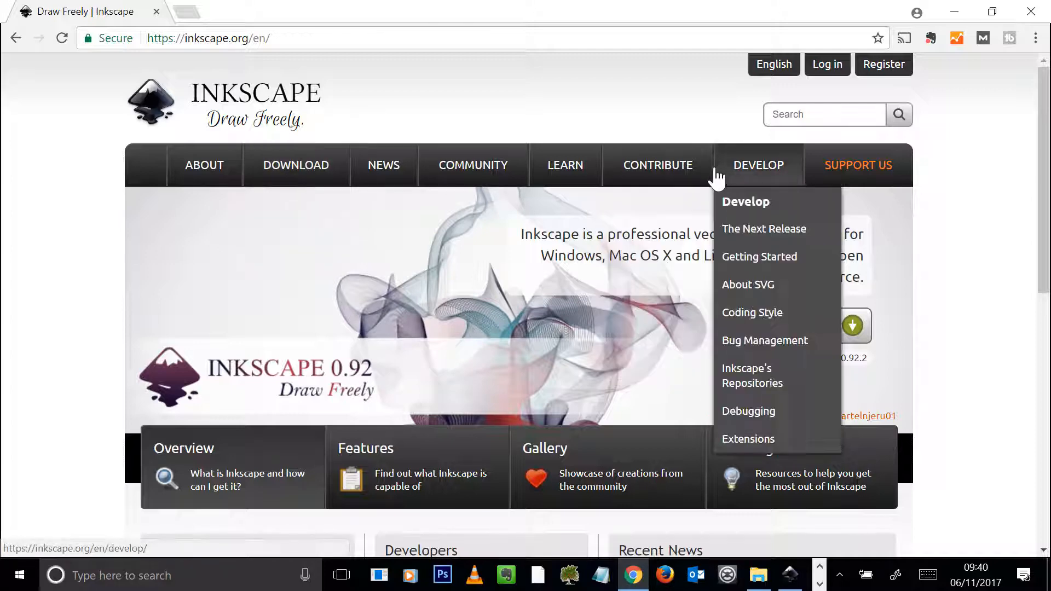
mouse_move(699, 180)
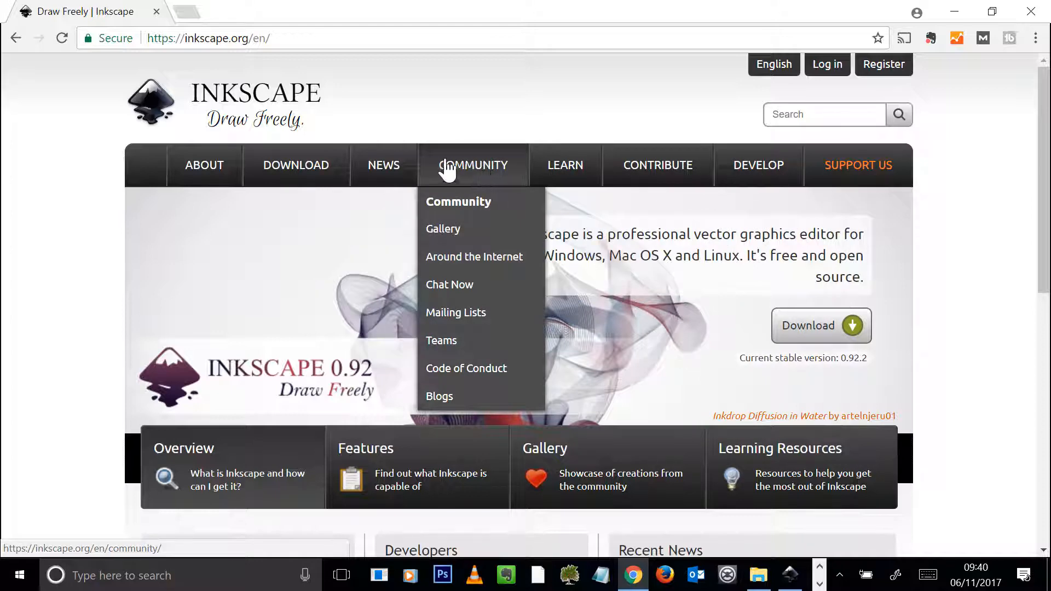
mouse_move(317, 164)
mouse_move(565, 176)
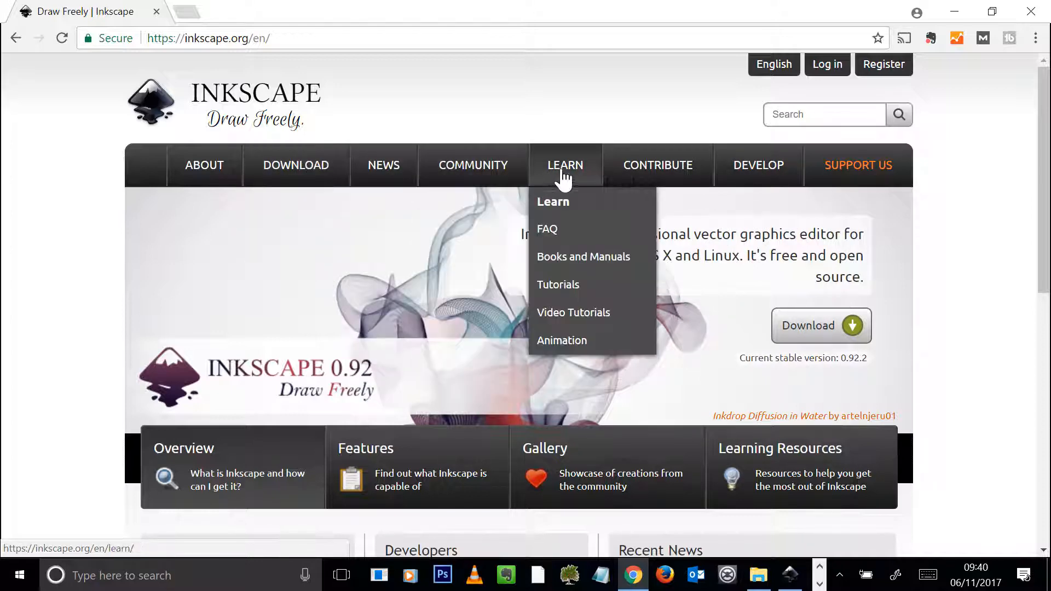
click(572, 260)
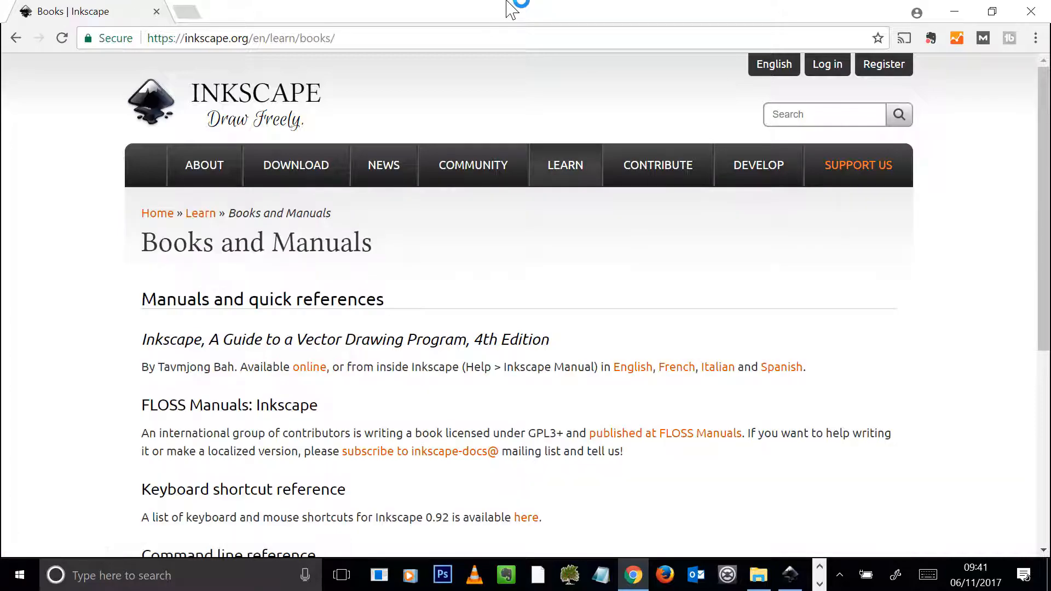
mouse_move(494, 186)
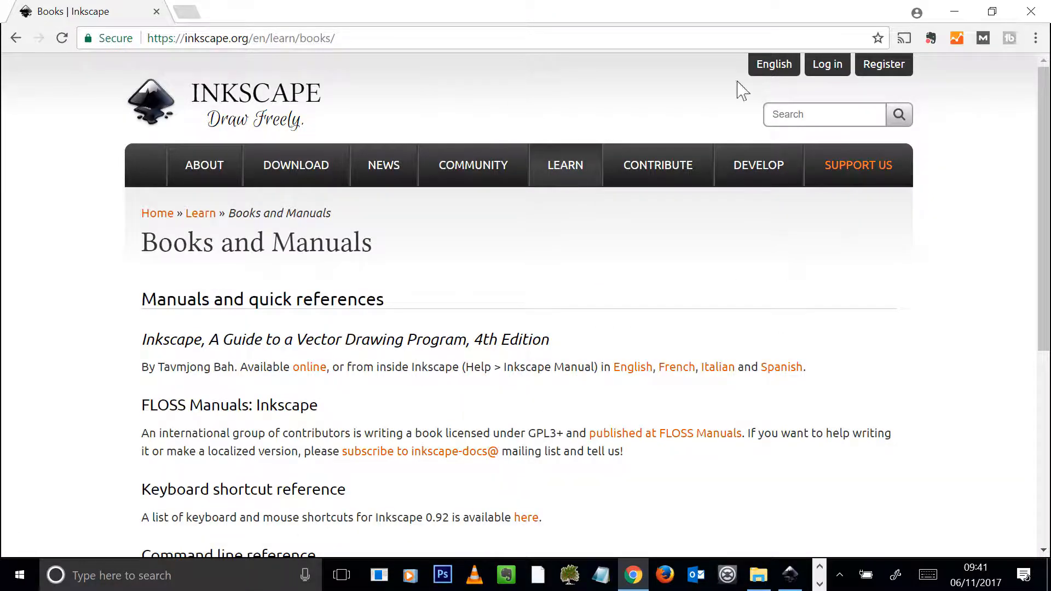
mouse_move(759, 186)
scroll(399, 345, down, 6)
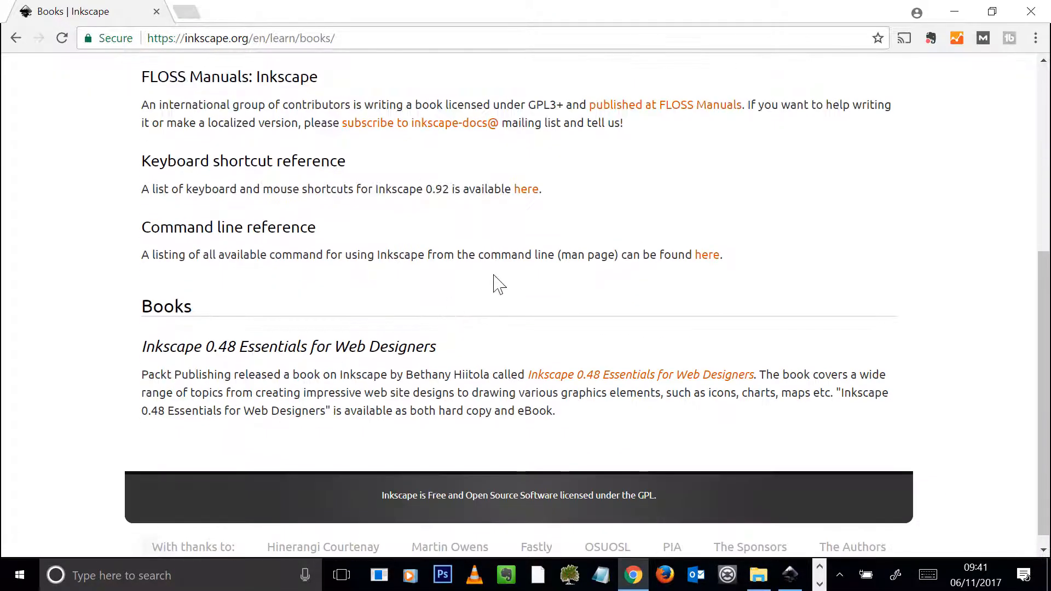
scroll(548, 301, up, 6)
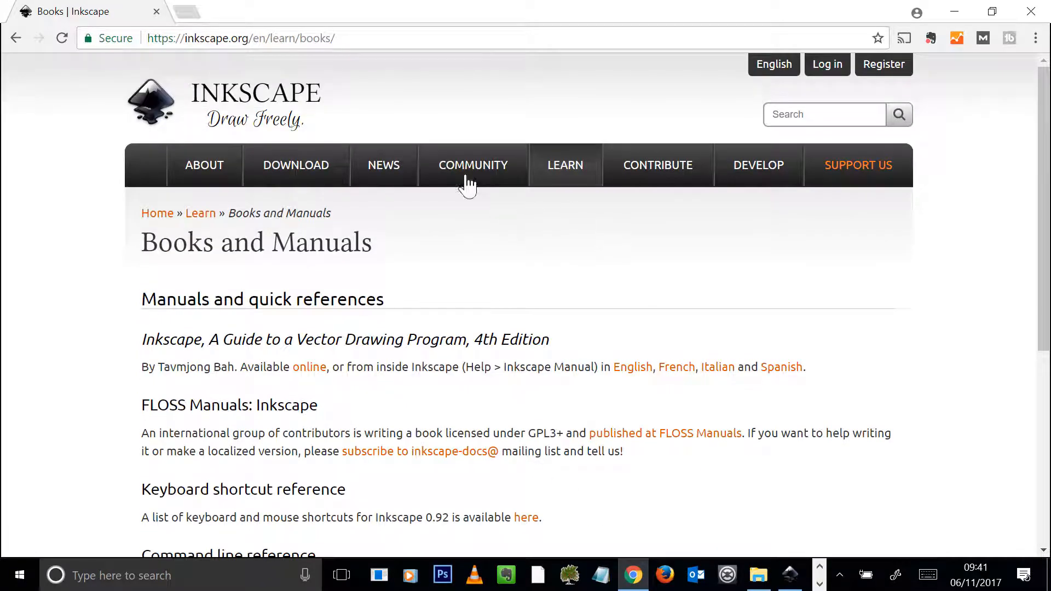
Open the Tutorials page under Learn and look through the official and community tutorial lists.
mouse_move(565, 175)
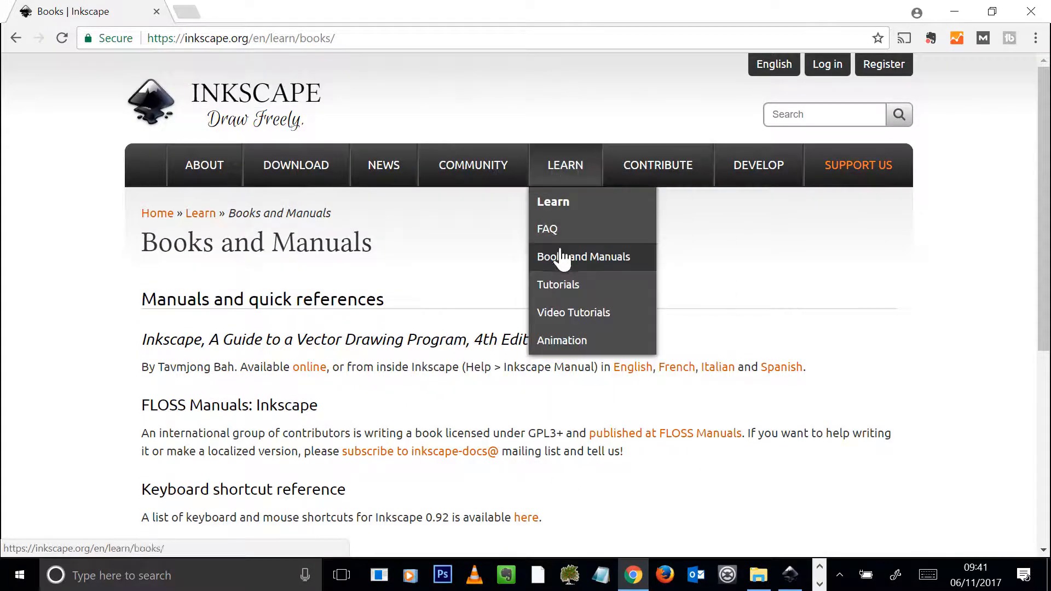
click(569, 289)
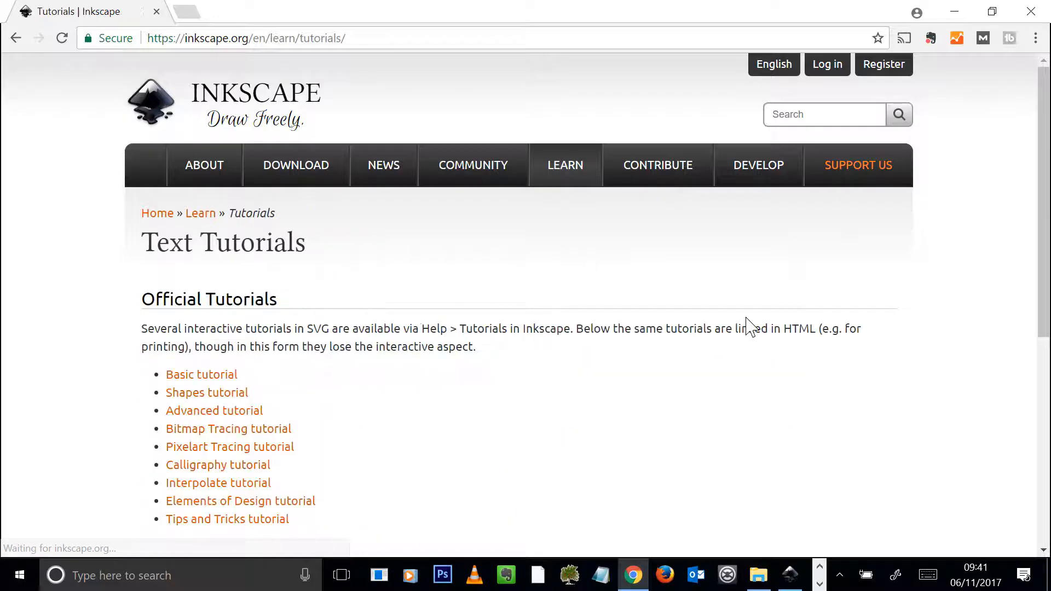
scroll(87, 348, down, 3)
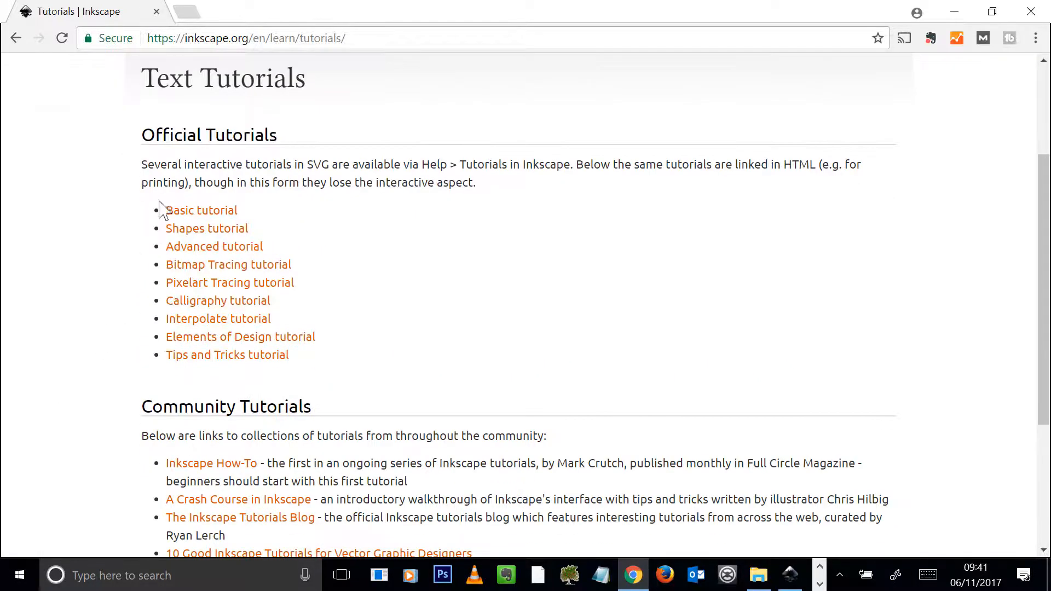
scroll(241, 244, down, 3)
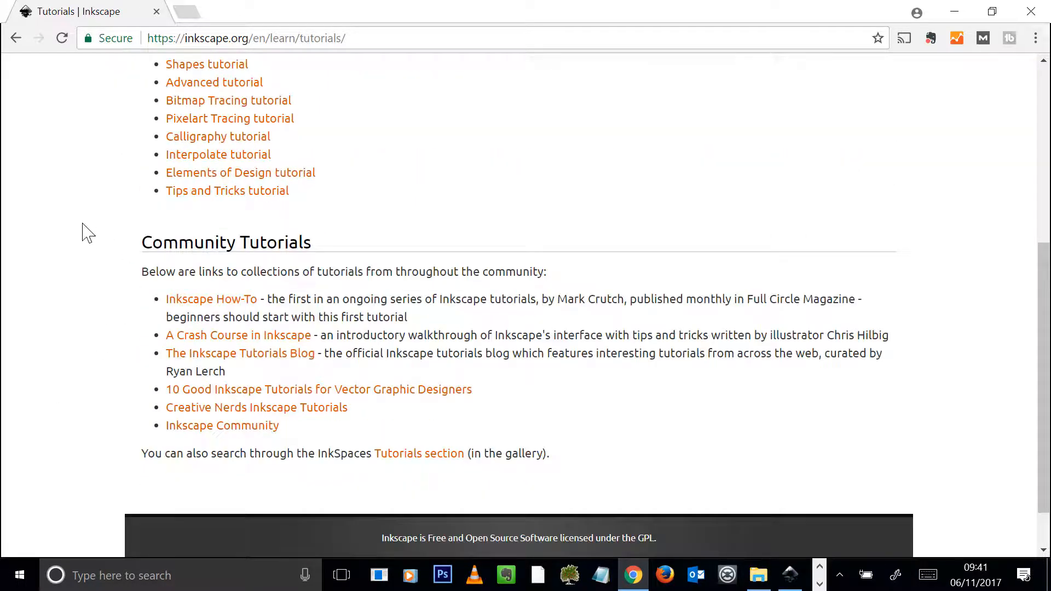
scroll(33, 164, up, 3)
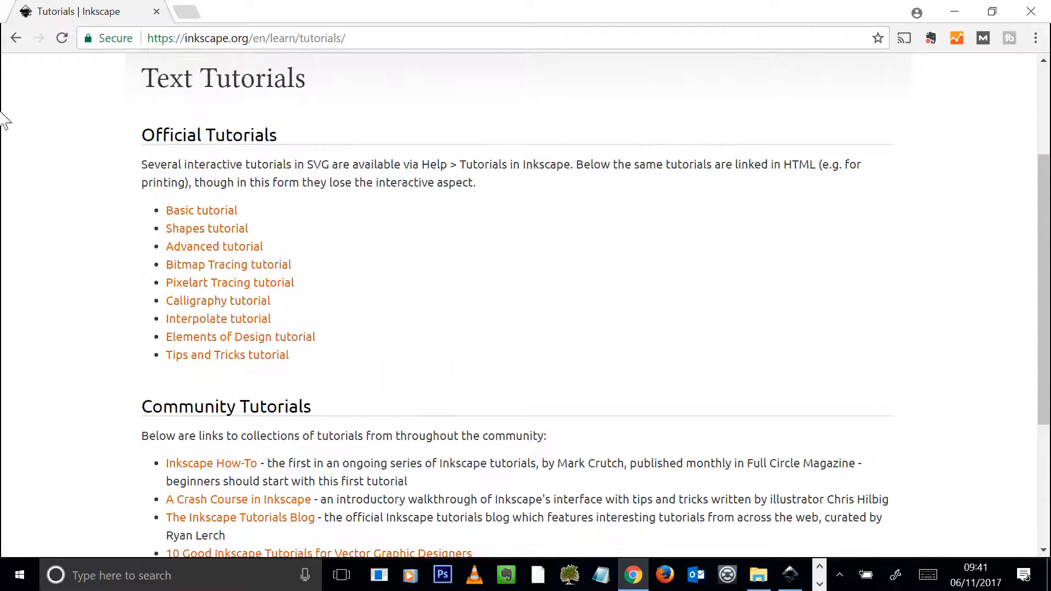
Open the Advanced tutorial, skim through its sections, and return to the tutorials list.
click(225, 248)
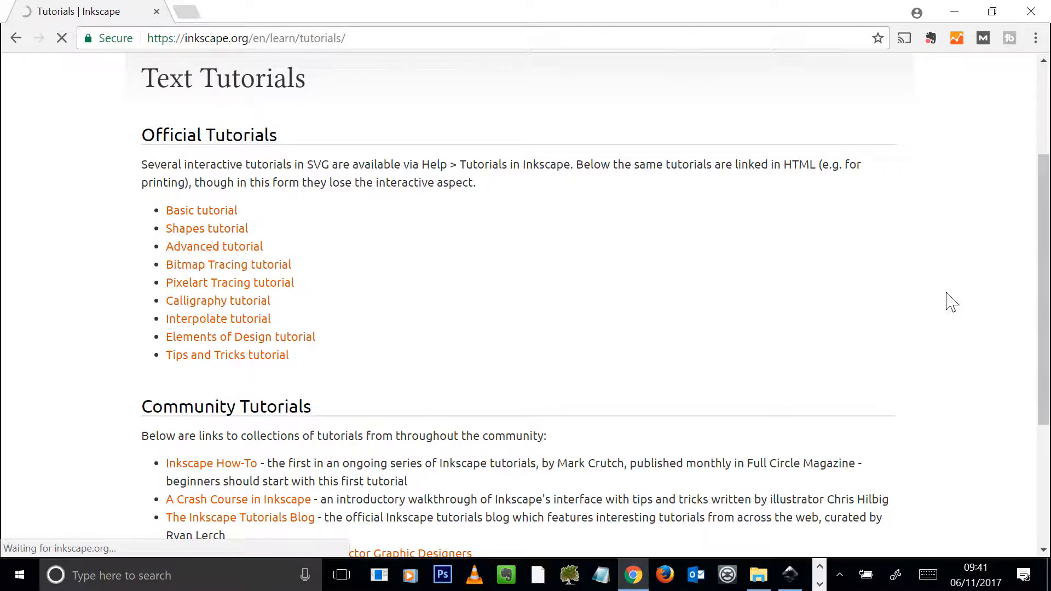
scroll(985, 257, down, 12)
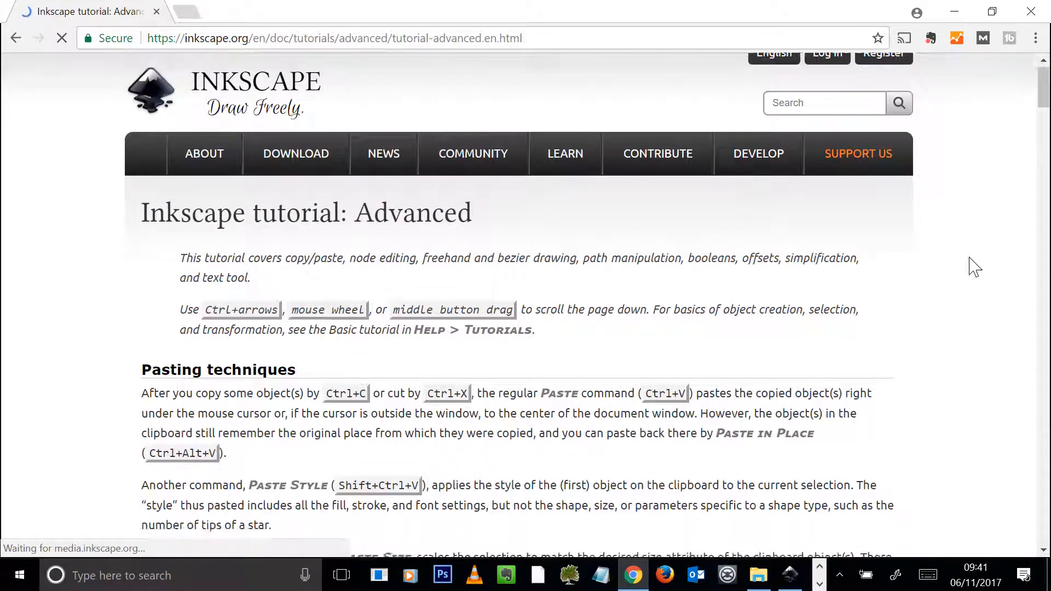
scroll(966, 312, down, 15)
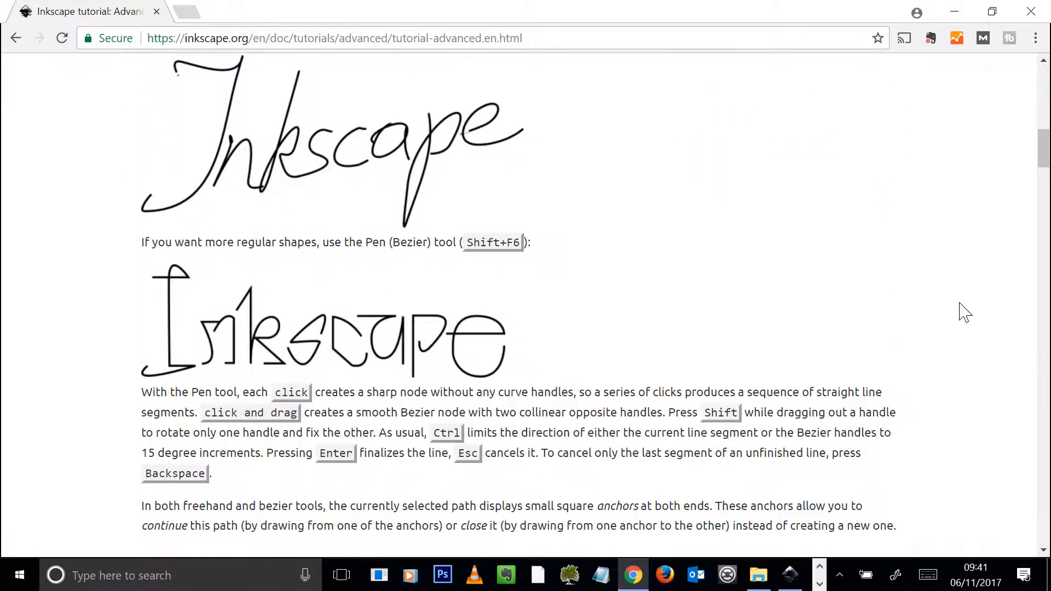
scroll(961, 304, down, 4)
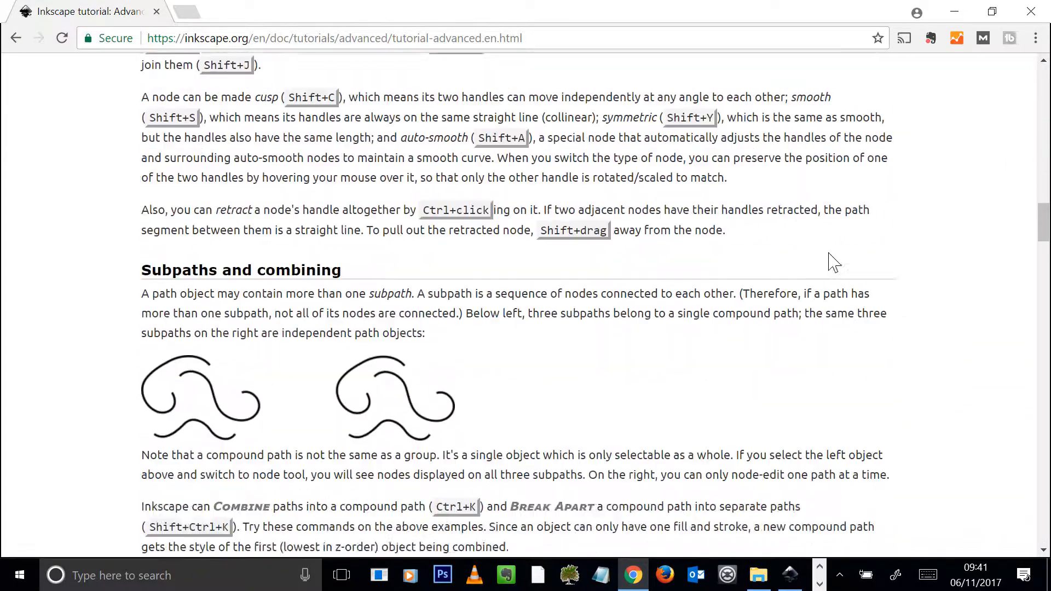
click(16, 37)
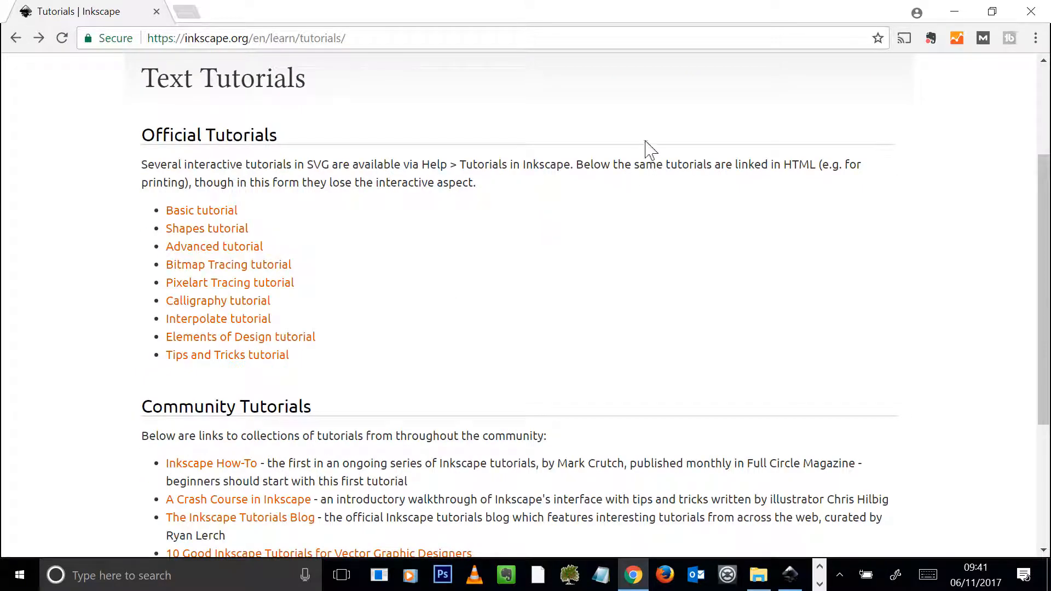
Open the Video Tutorials page under Learn and look through the screencasts and YouTube listings.
scroll(87, 187, up, 3)
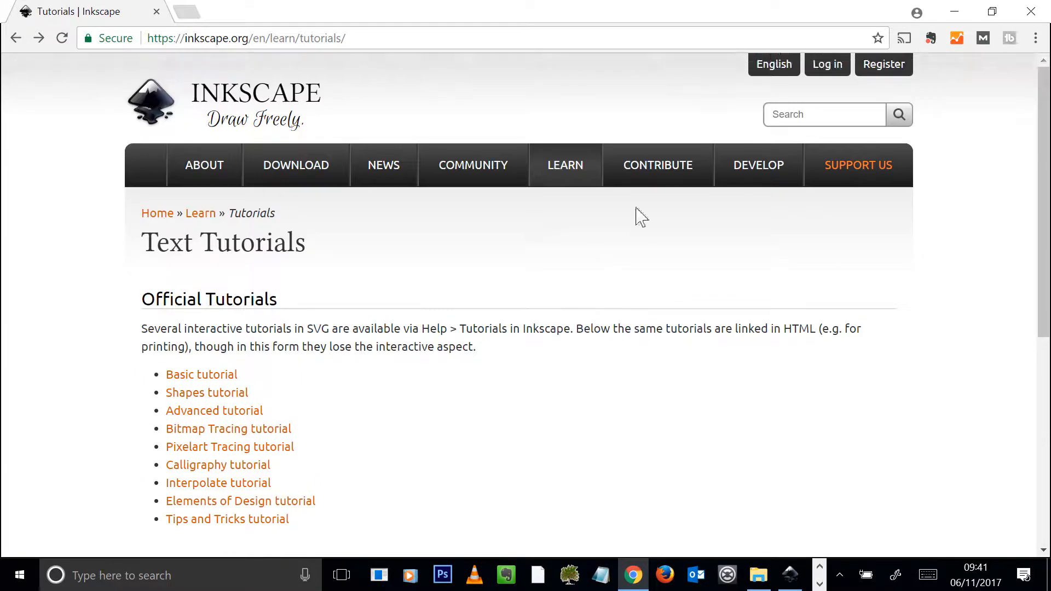
mouse_move(571, 181)
click(579, 315)
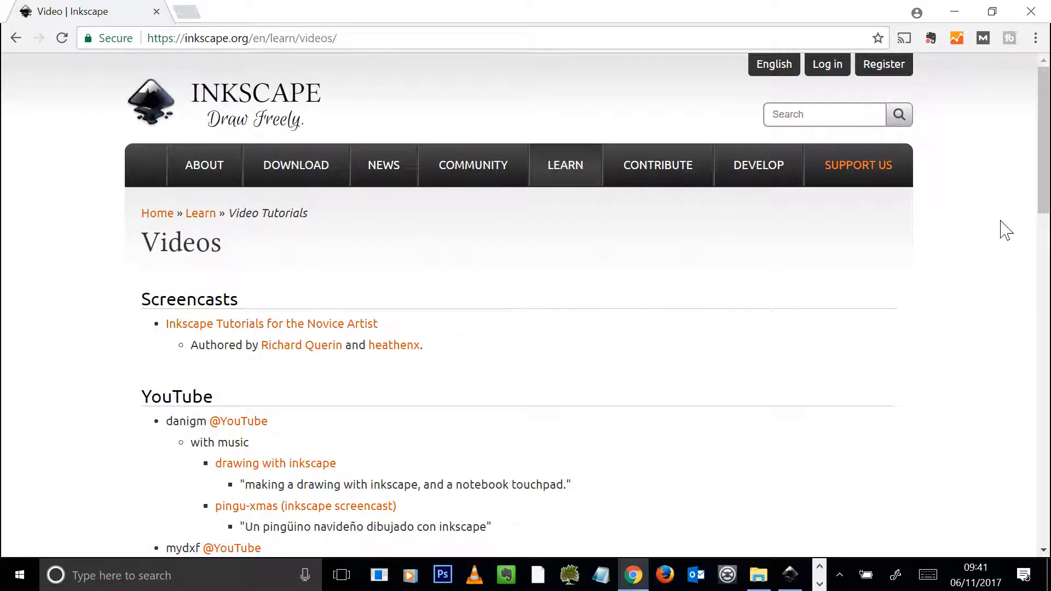
scroll(957, 260, down, 5)
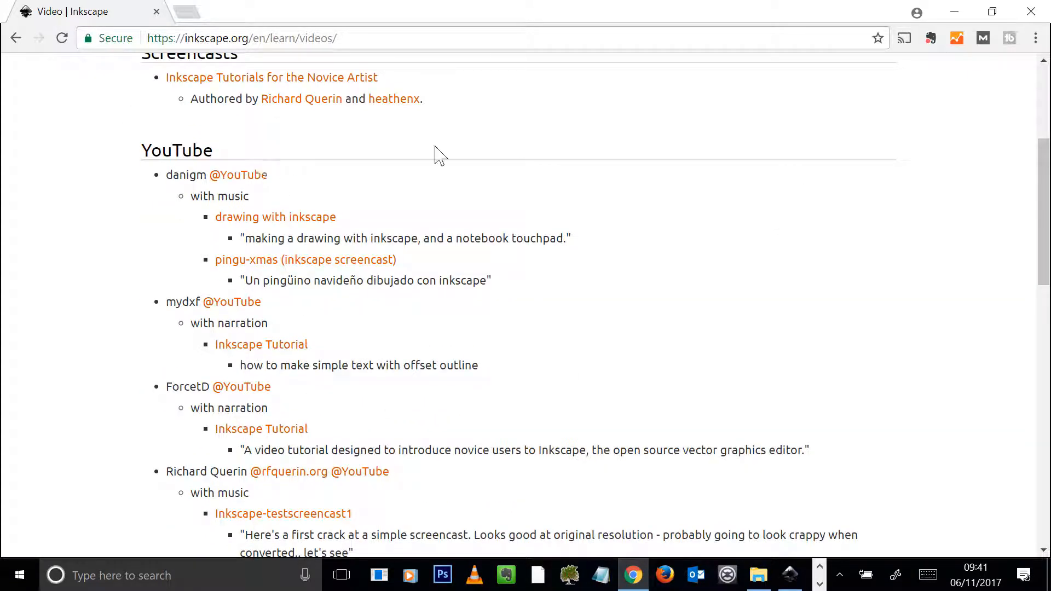
Close the browser and examine the restaurant elements files in the folder "1.9 Free software alternative - Inscpae".
click(1030, 12)
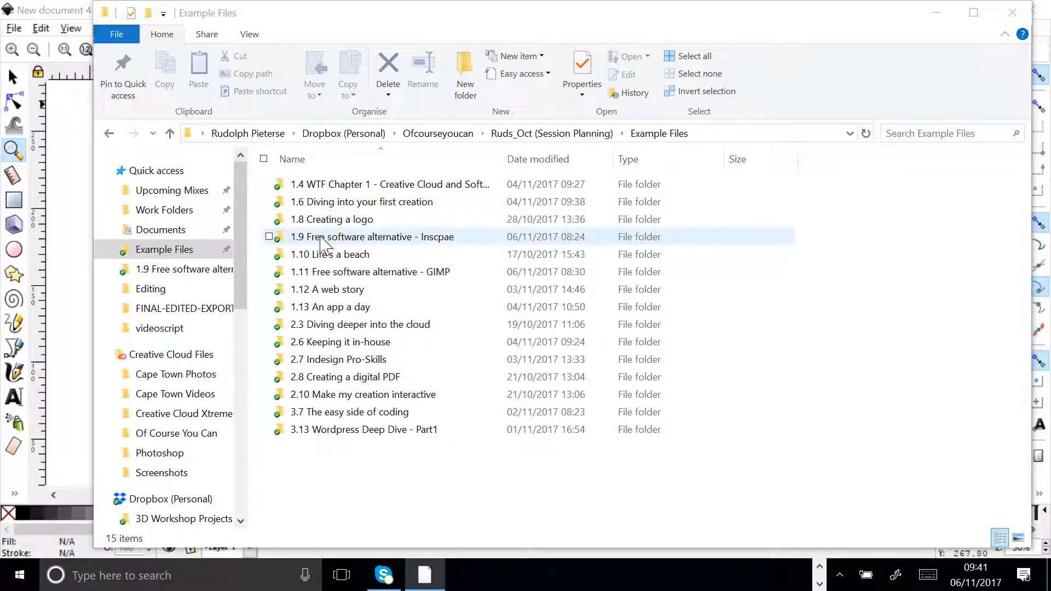
double_click(365, 241)
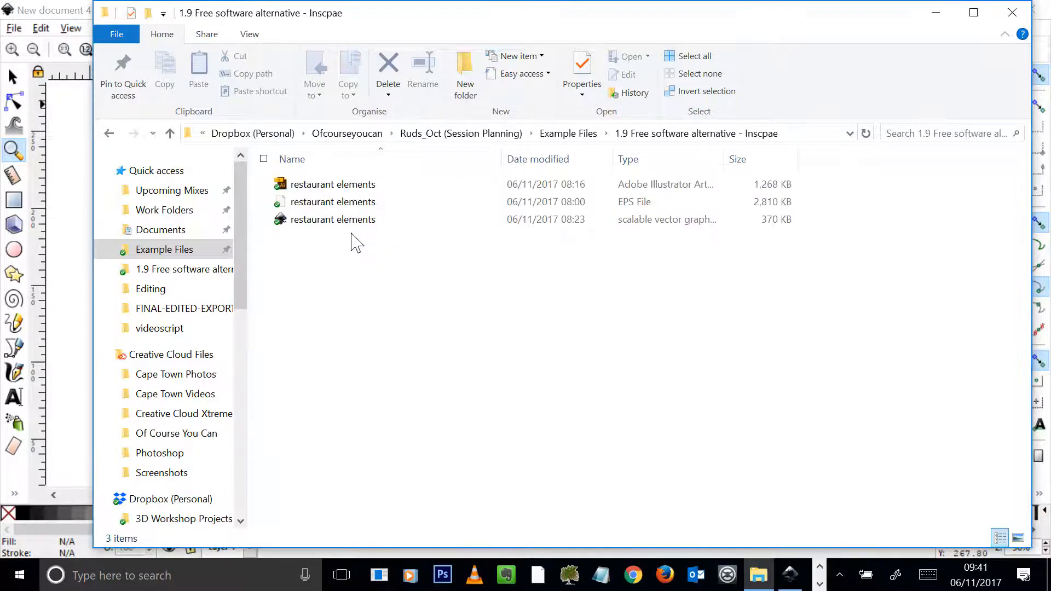
drag(439, 275, 296, 197)
click(537, 325)
Switch to Inkscape, activate the selection tool, and create a new blank document.
click(69, 9)
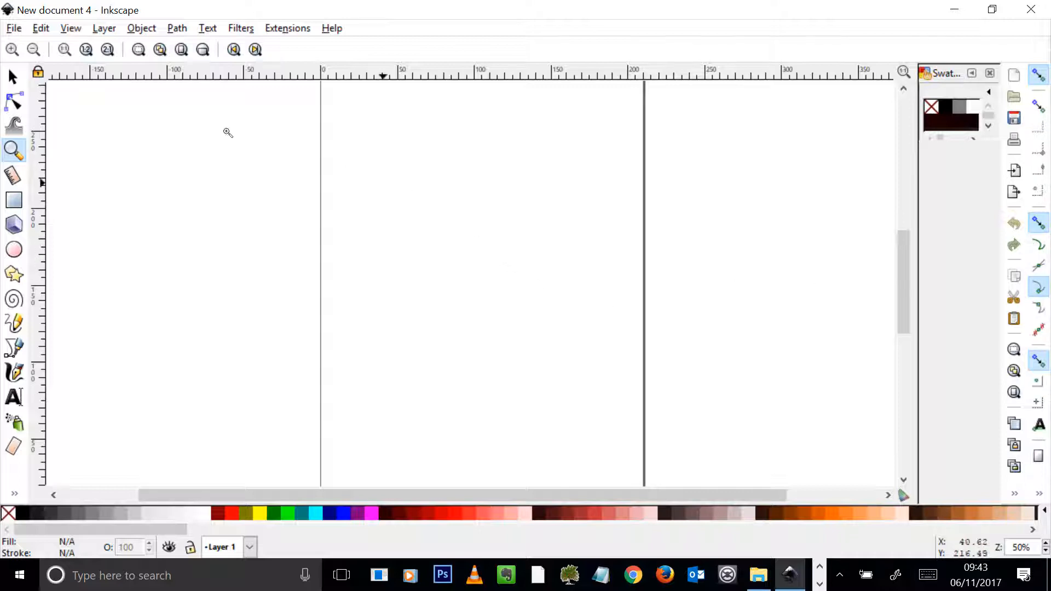
click(13, 77)
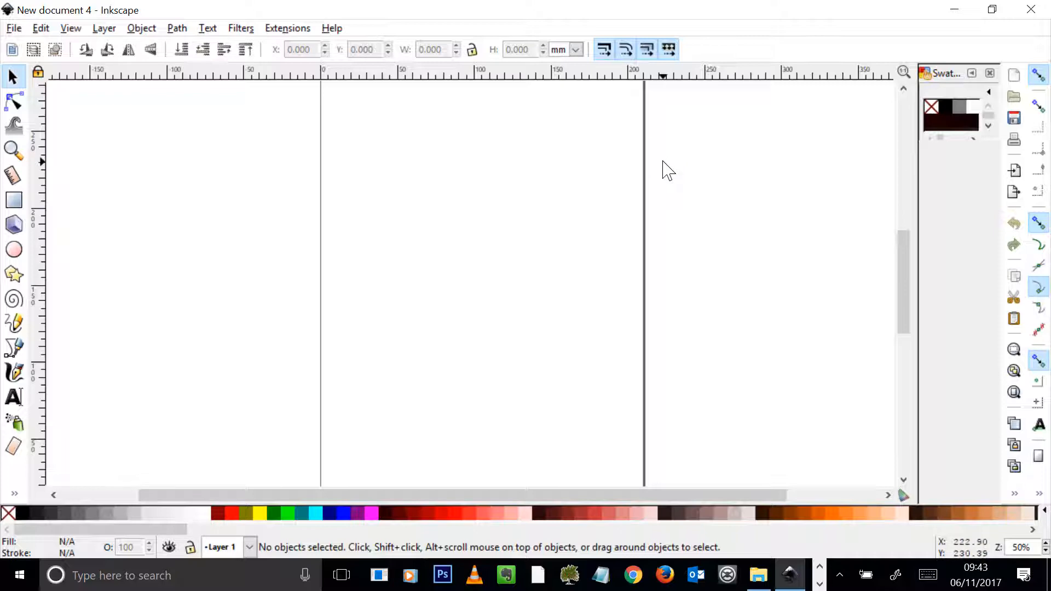
click(12, 29)
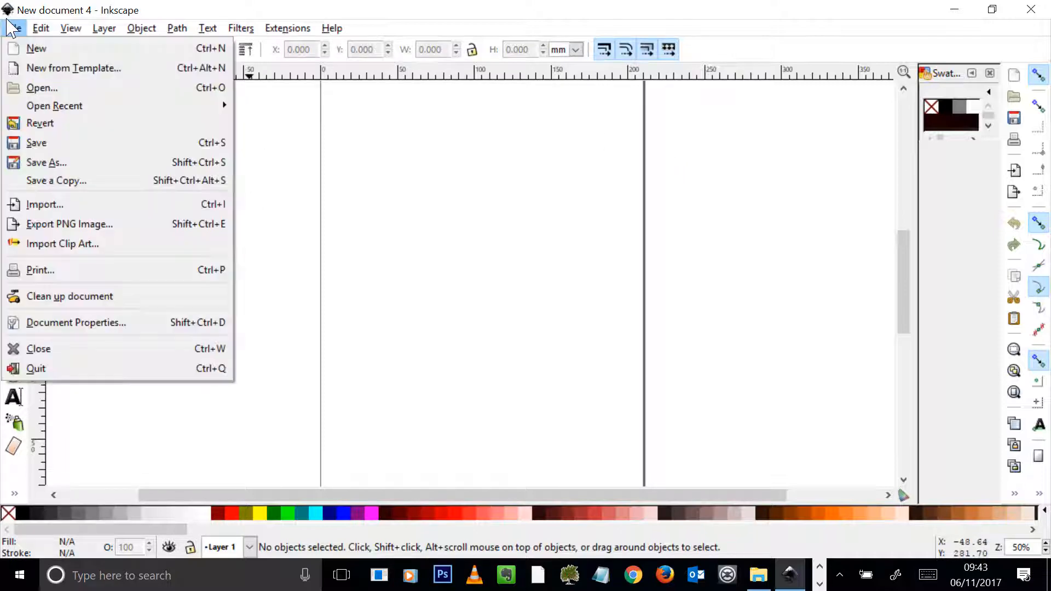
click(25, 48)
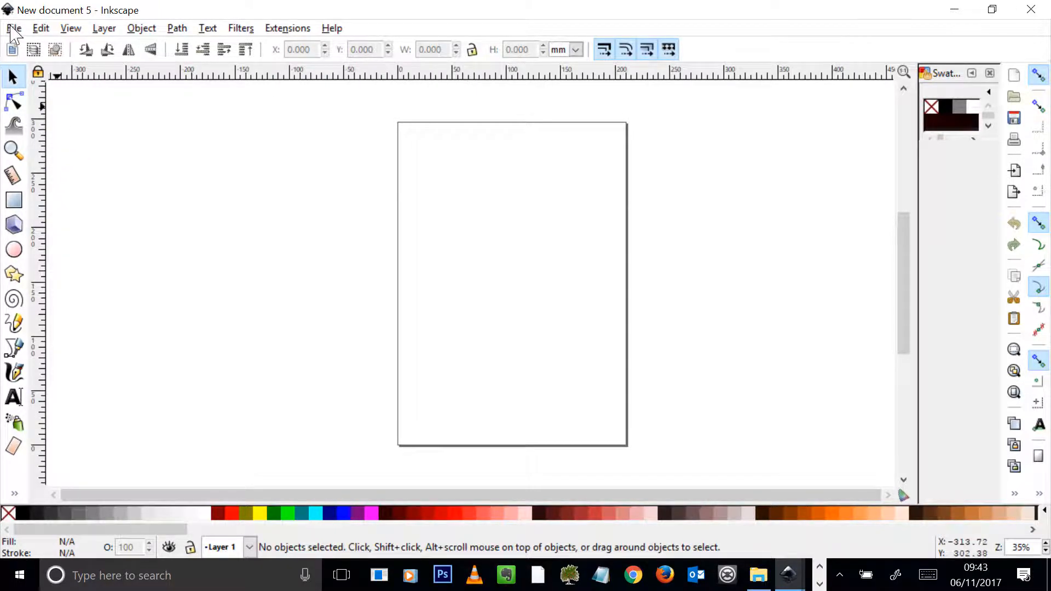
Open the restaurant elements Illustrator file using internal import with closest-named fonts and embedded images, and maximize its window.
click(12, 29)
click(27, 87)
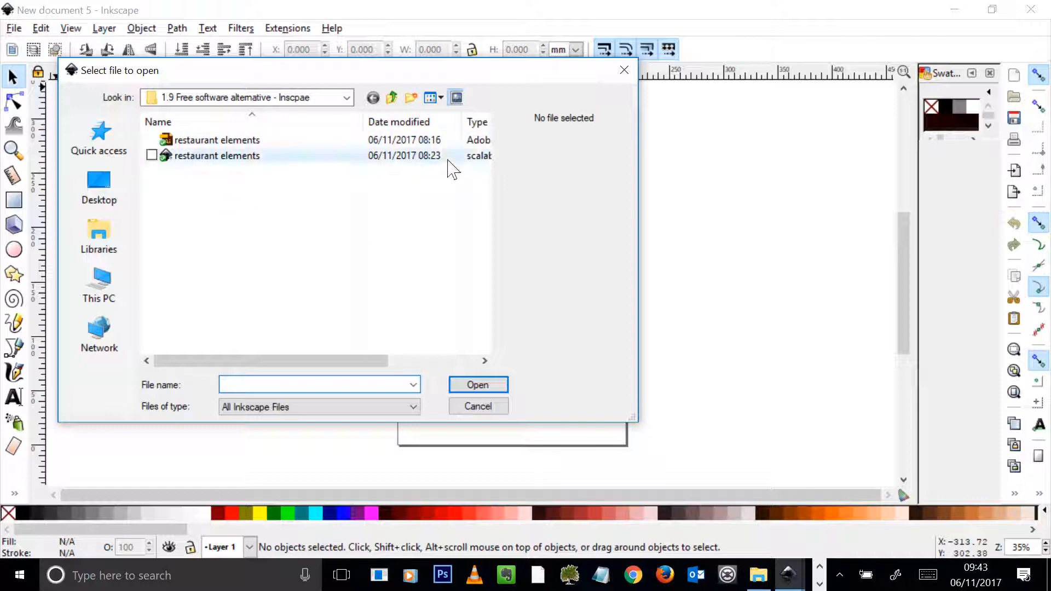
click(213, 140)
key(Return)
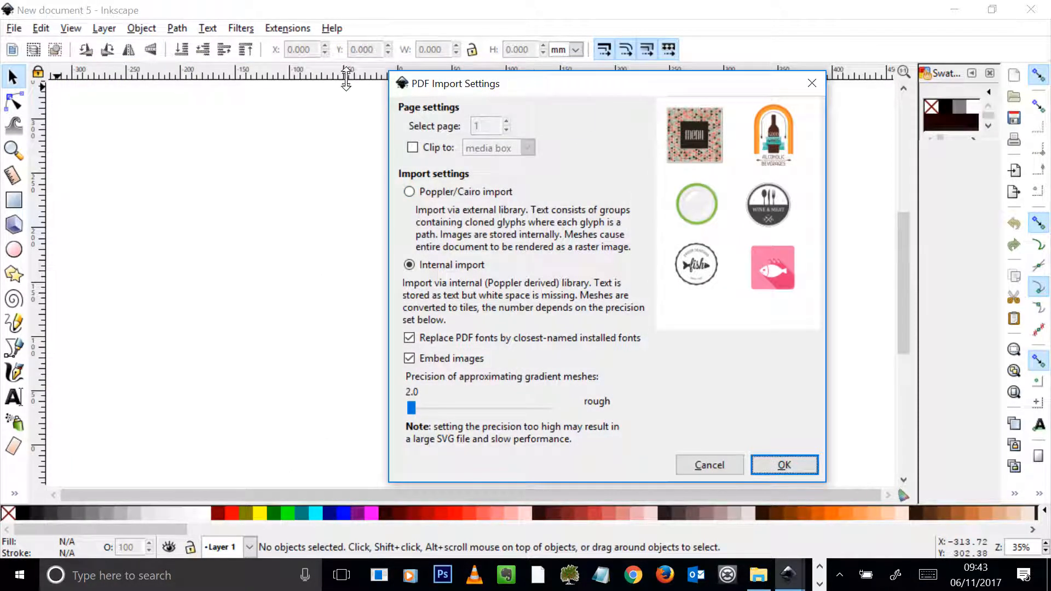
drag(569, 88, 392, 86)
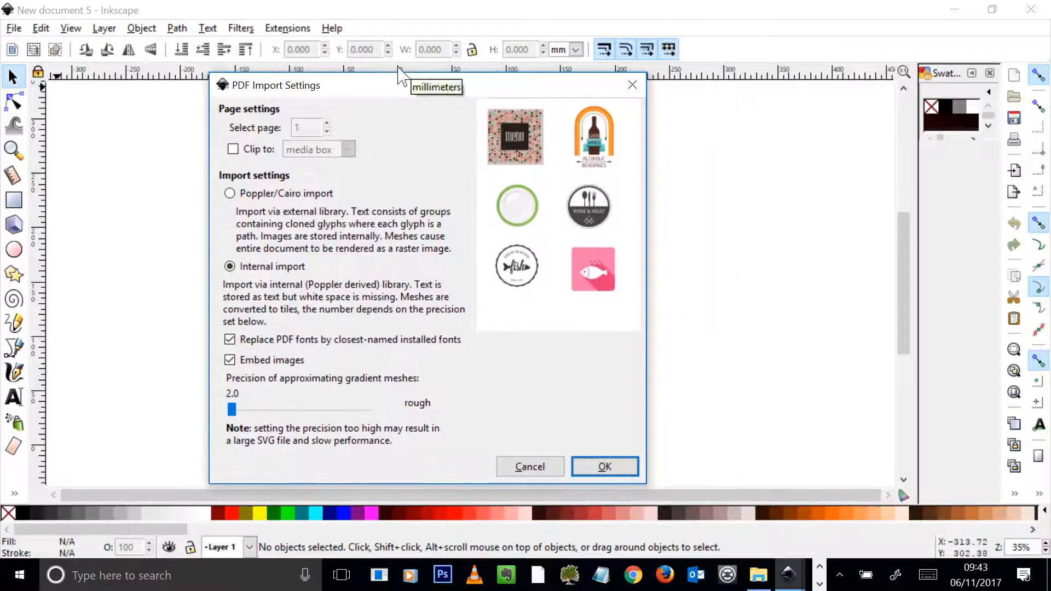
click(620, 468)
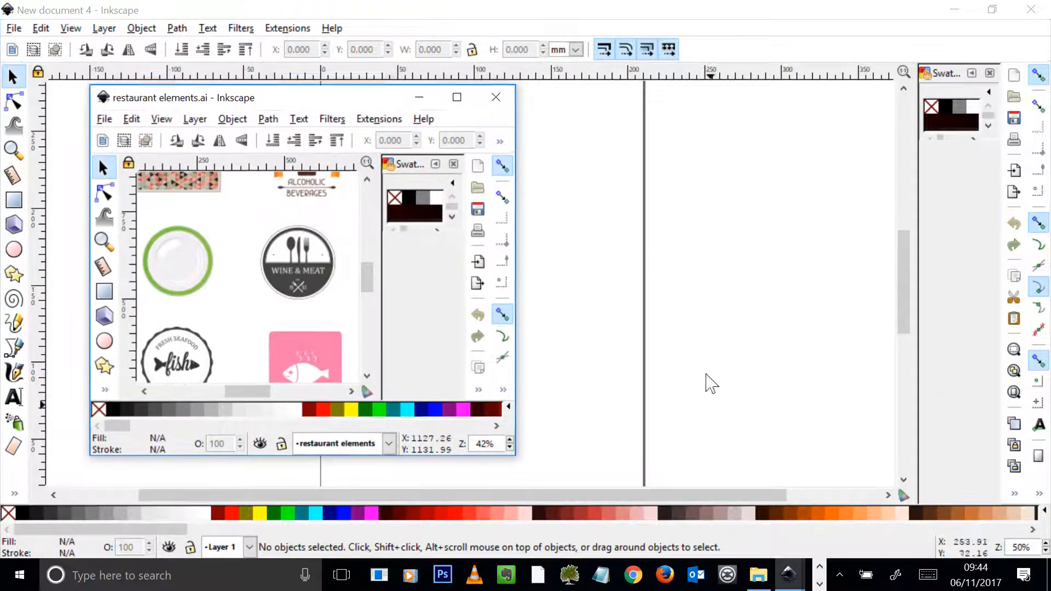
click(457, 97)
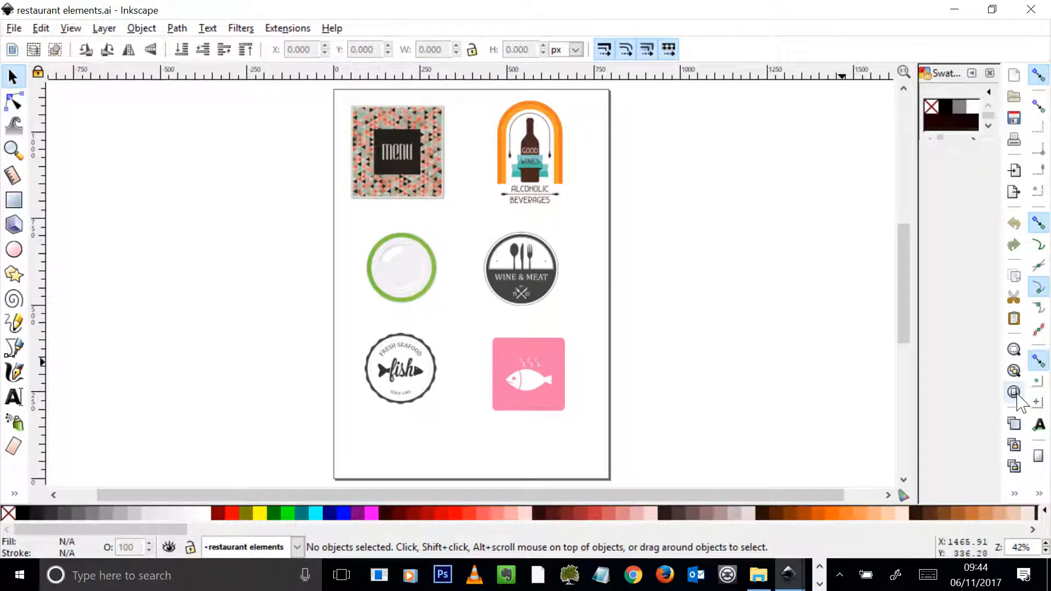
scroll(624, 317, up, 2)
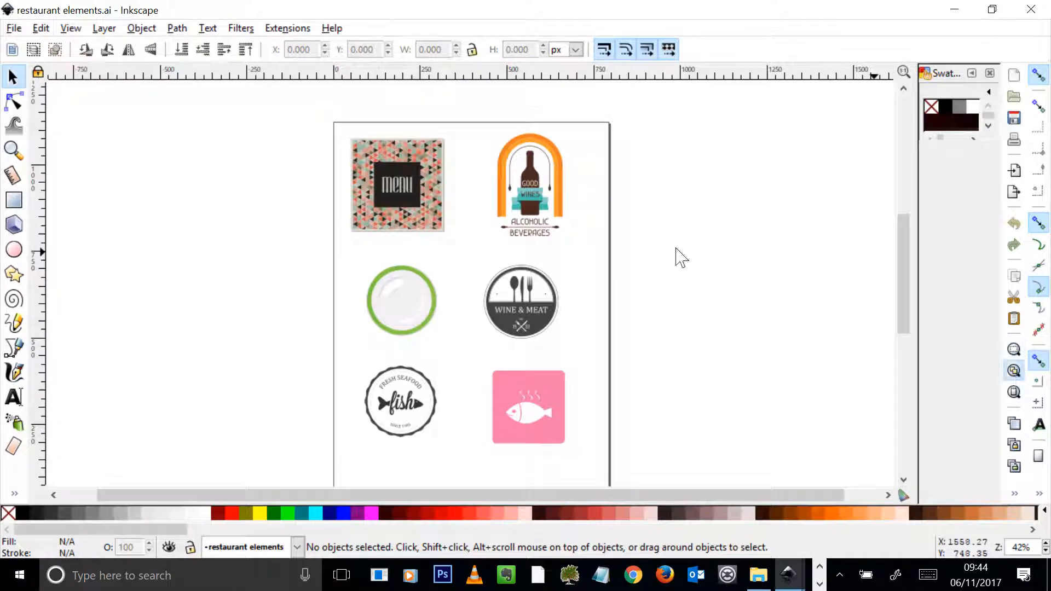
Fit the artwork in view and try selecting pieces of the menu cover and the neighbouring wine badge.
click(1014, 372)
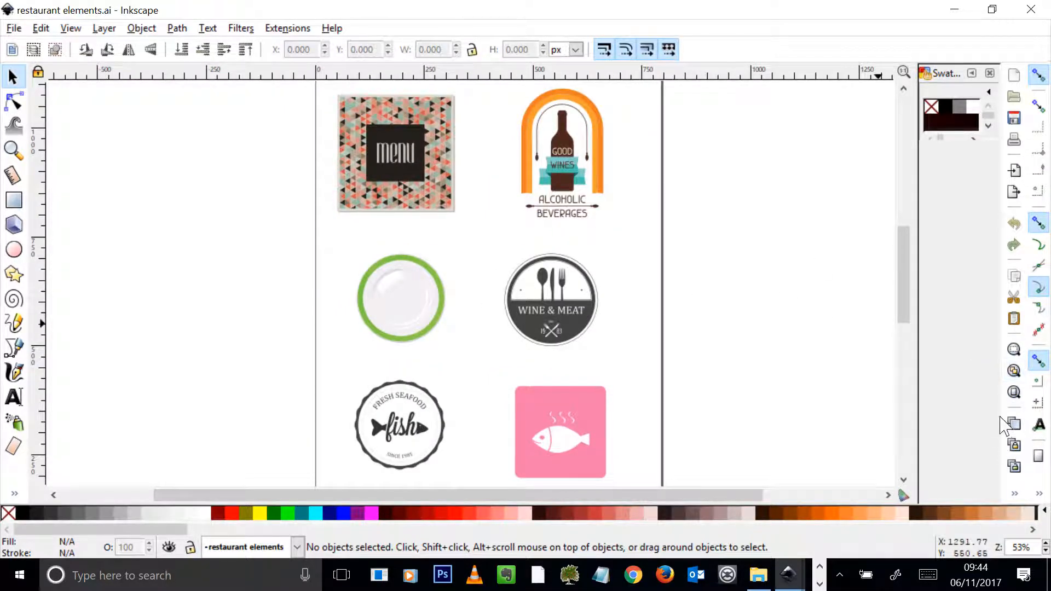
click(1014, 392)
click(1015, 372)
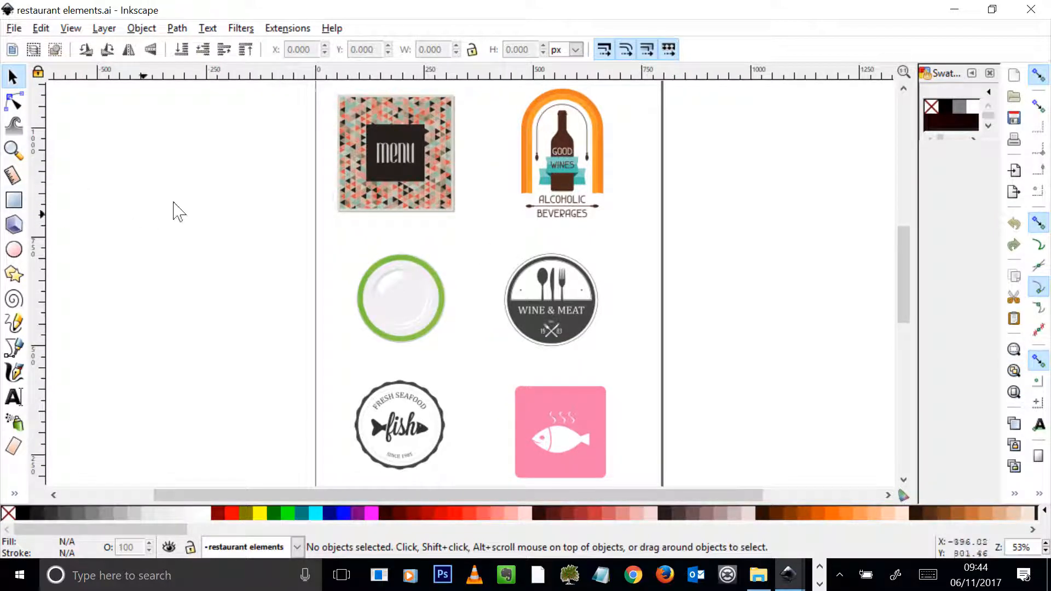
click(418, 138)
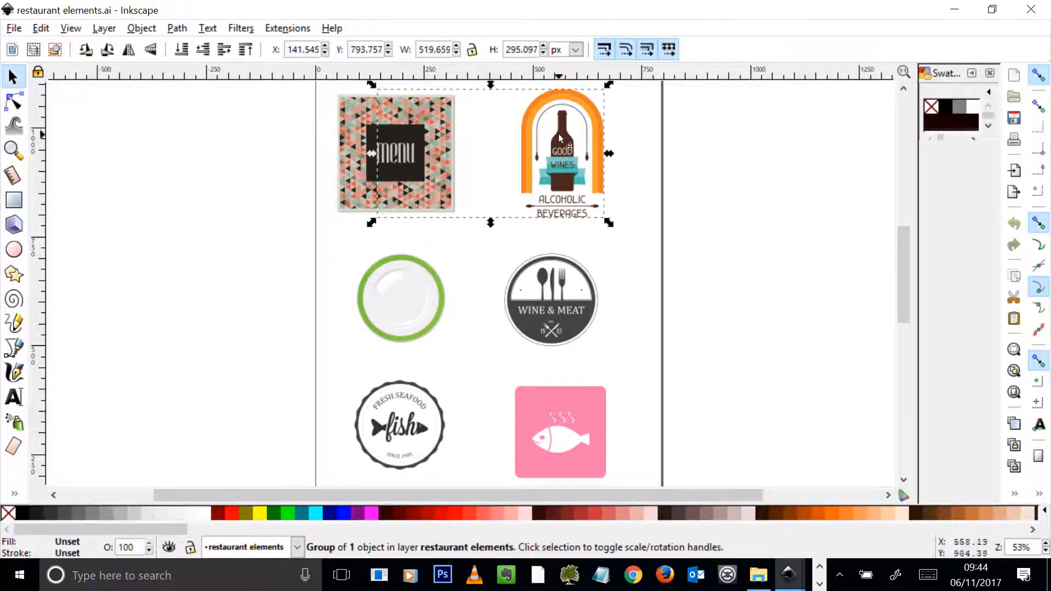
click(673, 168)
click(384, 125)
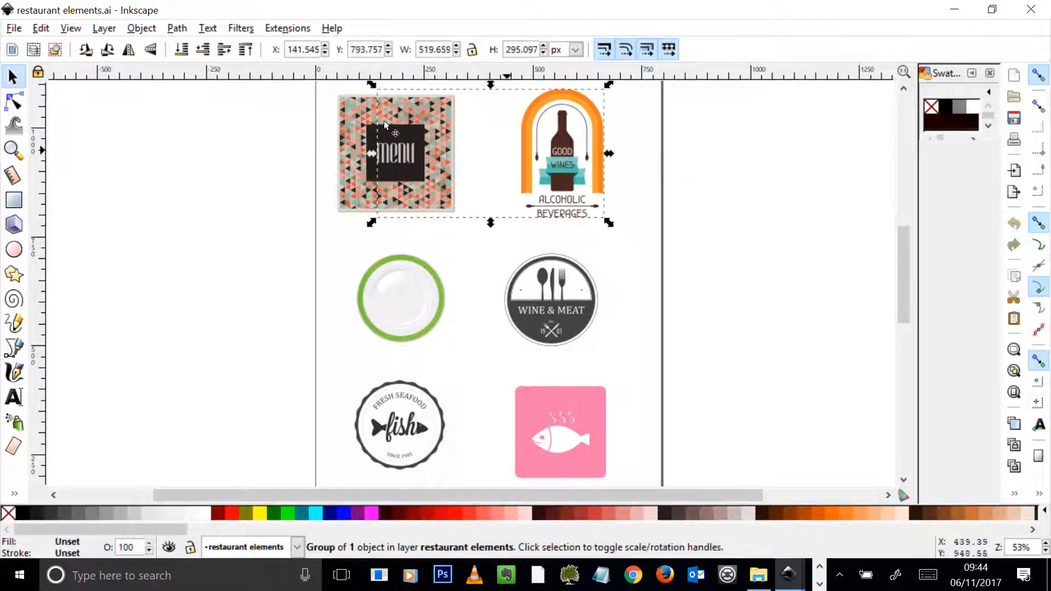
click(359, 138)
drag(345, 193, 366, 234)
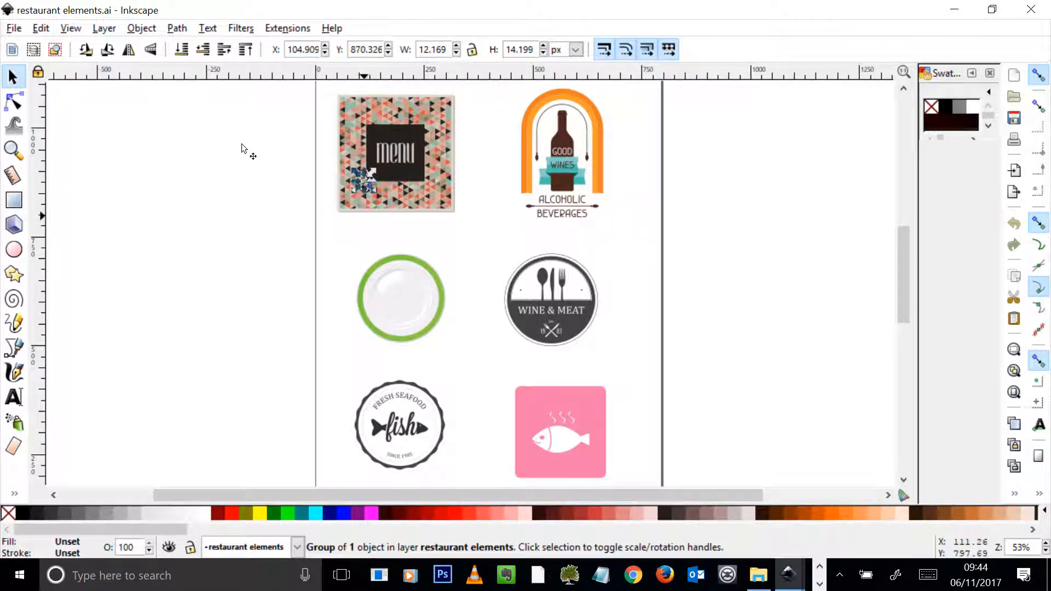
Enter the nested groups of the menu cover and select a single letter of its "menu" lettering.
click(388, 204)
click(402, 157)
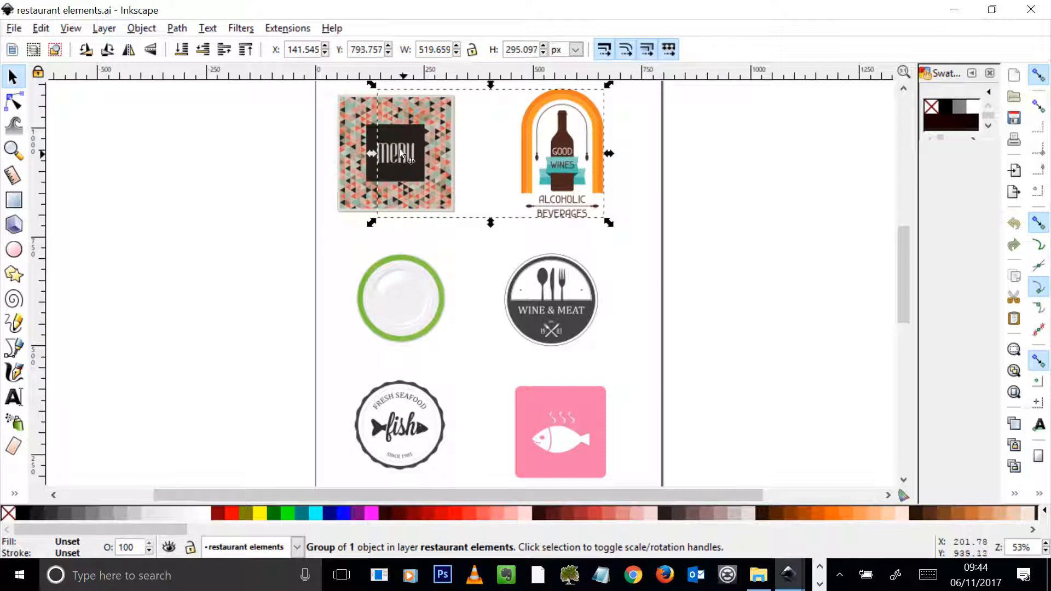
double_click(401, 153)
double_click(402, 154)
click(403, 153)
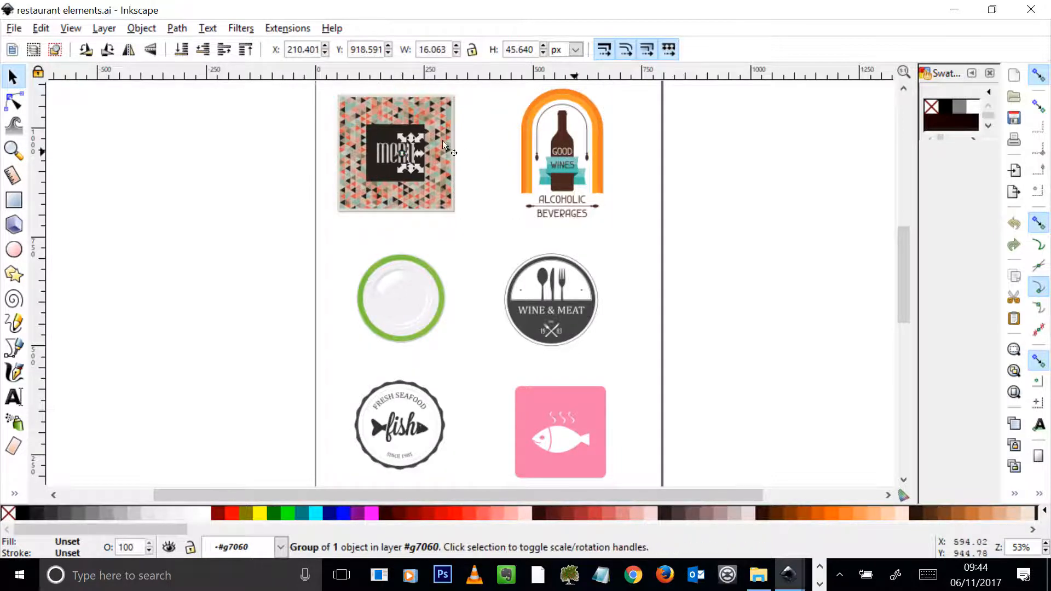
Move the brown wine bottle out of the Alcoholic Beverages badge into the empty space right of the orange arch.
click(500, 176)
click(562, 137)
drag(563, 143, 631, 149)
click(395, 301)
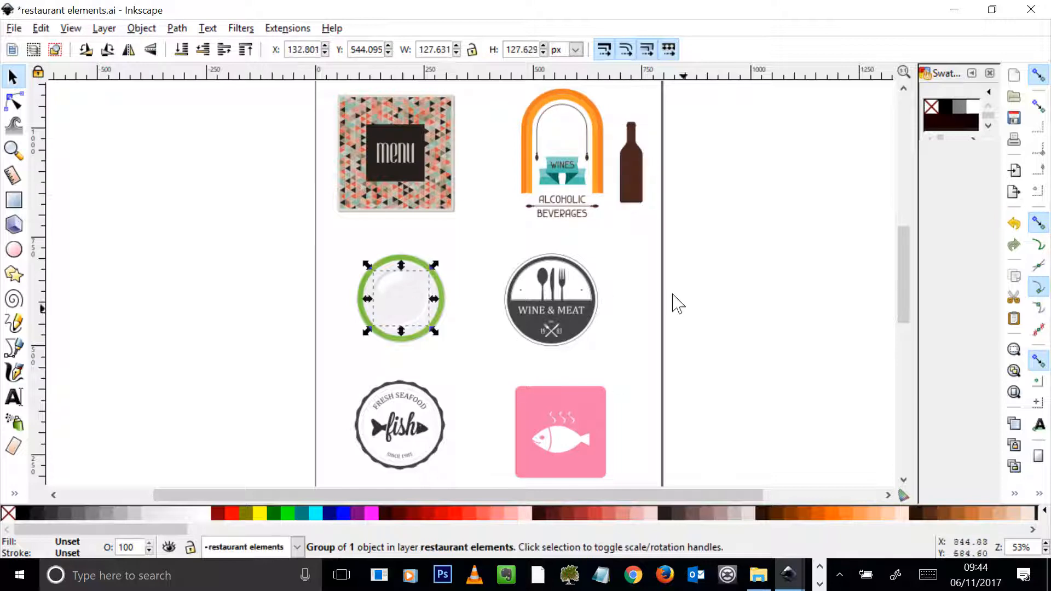
Enter the Wine & Meat badge's group and move its fork out to the space beside the green plate.
double_click(563, 275)
double_click(562, 278)
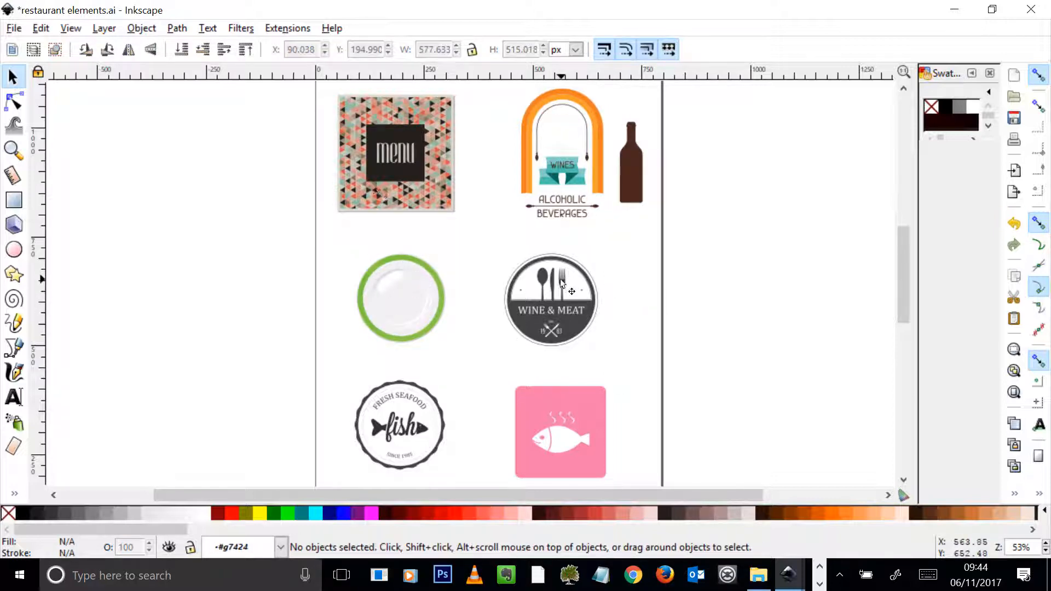
click(561, 279)
drag(561, 281, 463, 279)
click(499, 332)
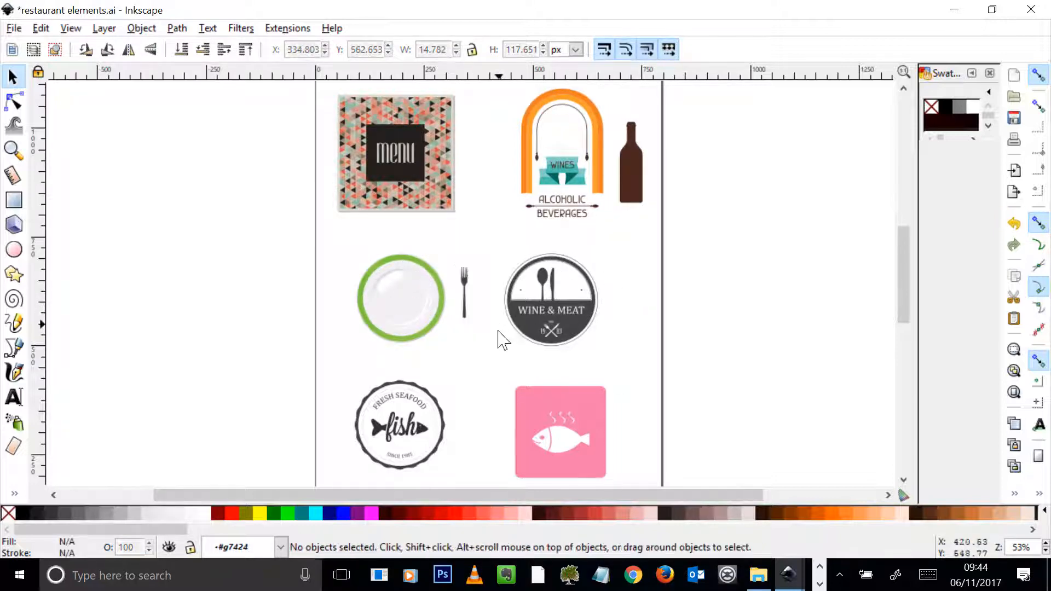
Move the spoon from the Wine & Meat badge to the space beside the fork.
click(551, 287)
drag(550, 287, 488, 286)
click(603, 363)
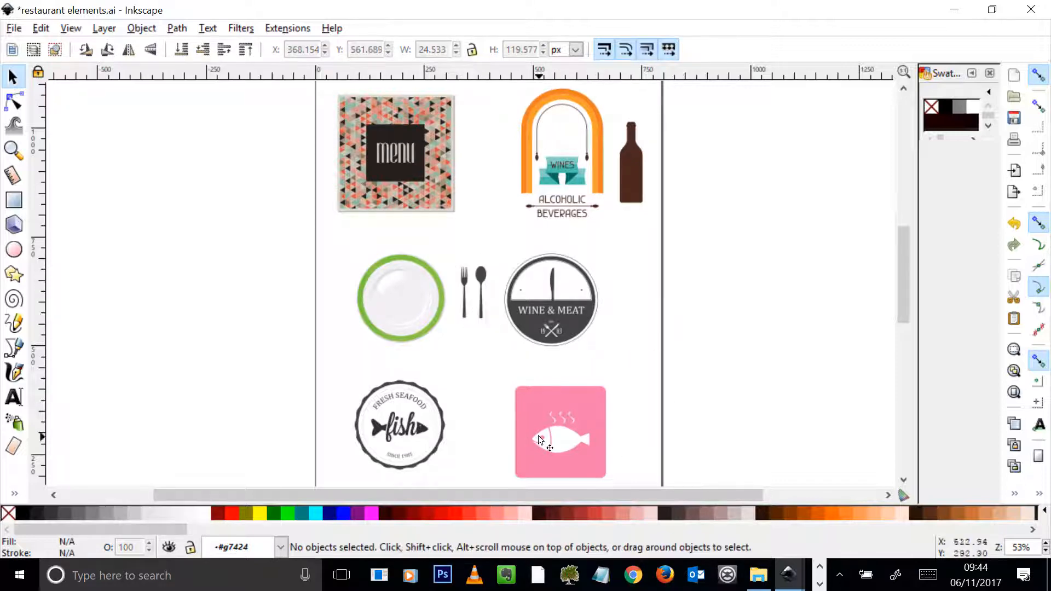
Rearrange the pink square's artwork with the white fish near its upper left corner and the steam lines beneath the fish.
click(545, 446)
drag(544, 448, 553, 412)
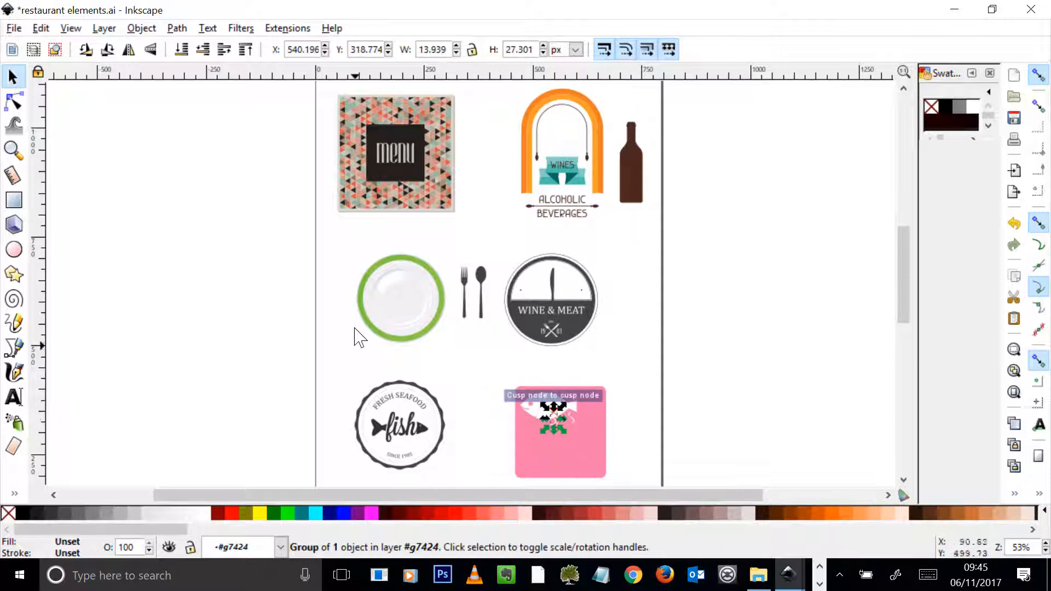
Try to stretch the spoon's bowl by moving its top node upward, and undo the node move.
click(481, 273)
double_click(482, 277)
double_click(481, 277)
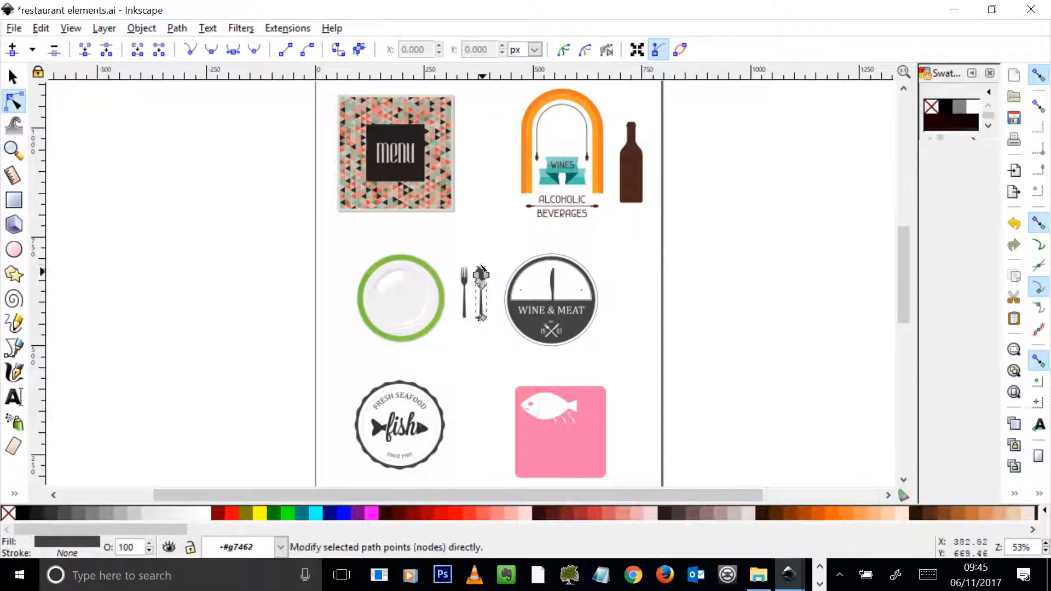
drag(481, 262, 481, 250)
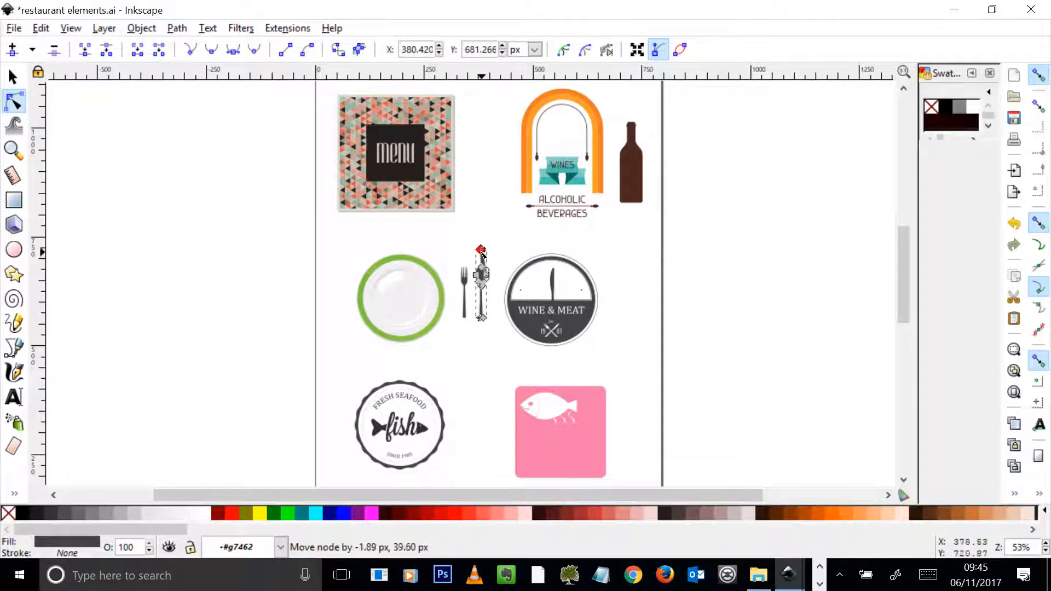
key(ctrl+z)
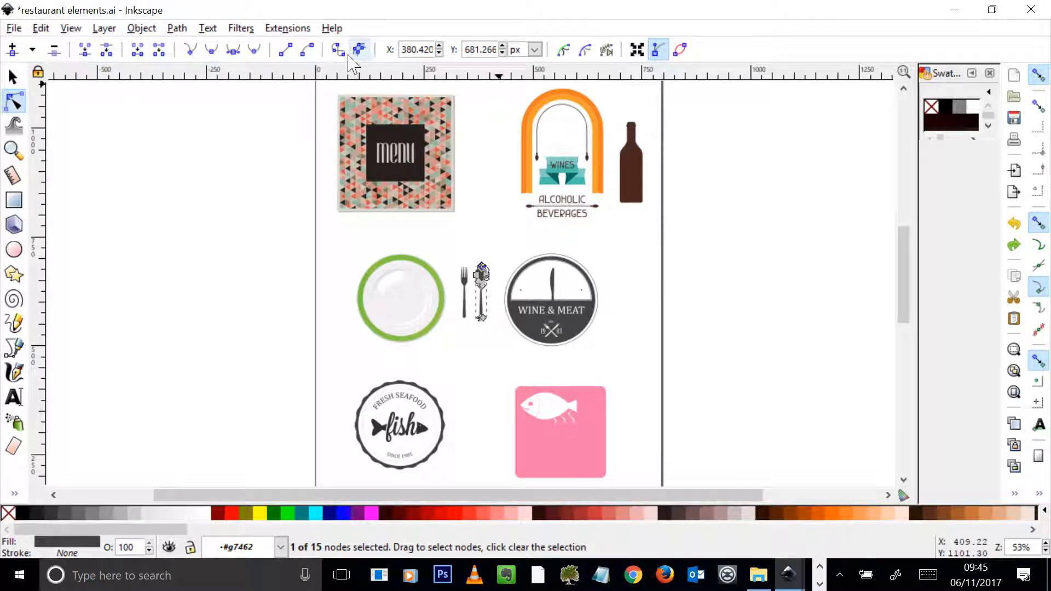
Go through the tools from selection and node editing to the shape, drawing, calligraphy and text tools, examining each one's options.
click(12, 77)
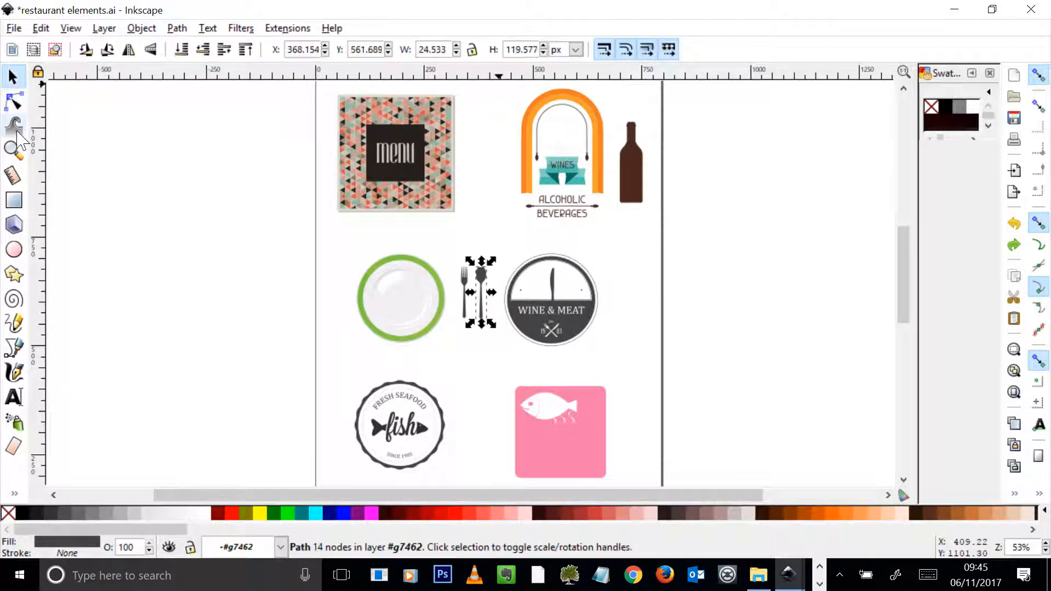
click(13, 101)
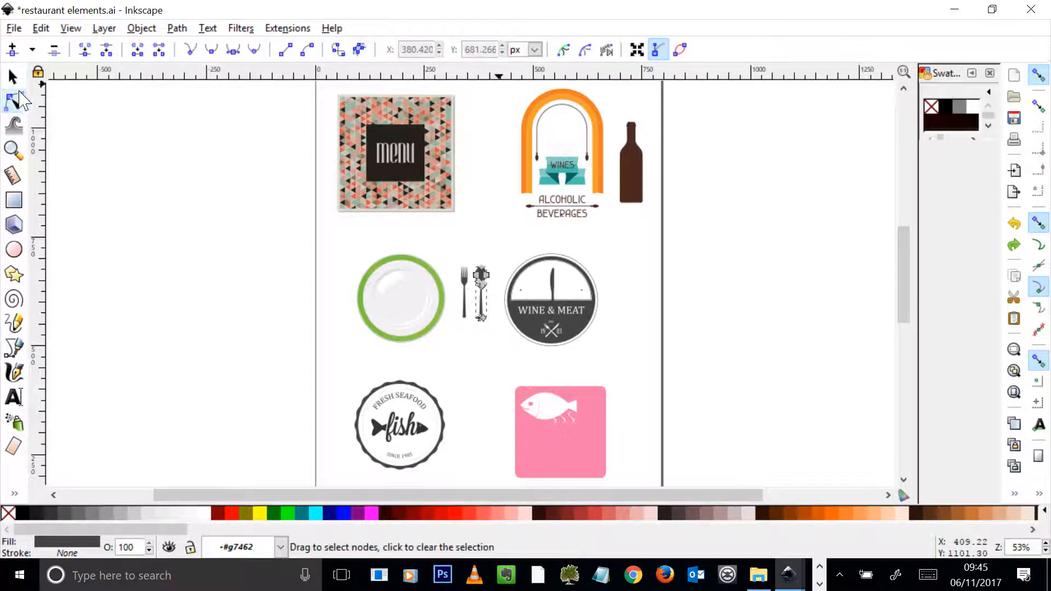
click(12, 76)
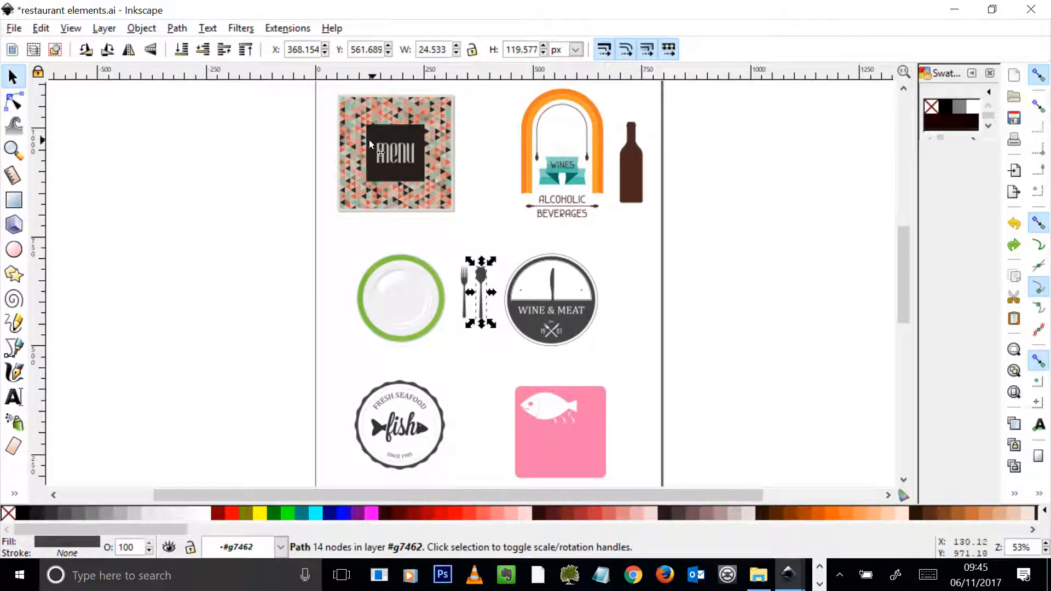
click(15, 127)
click(13, 148)
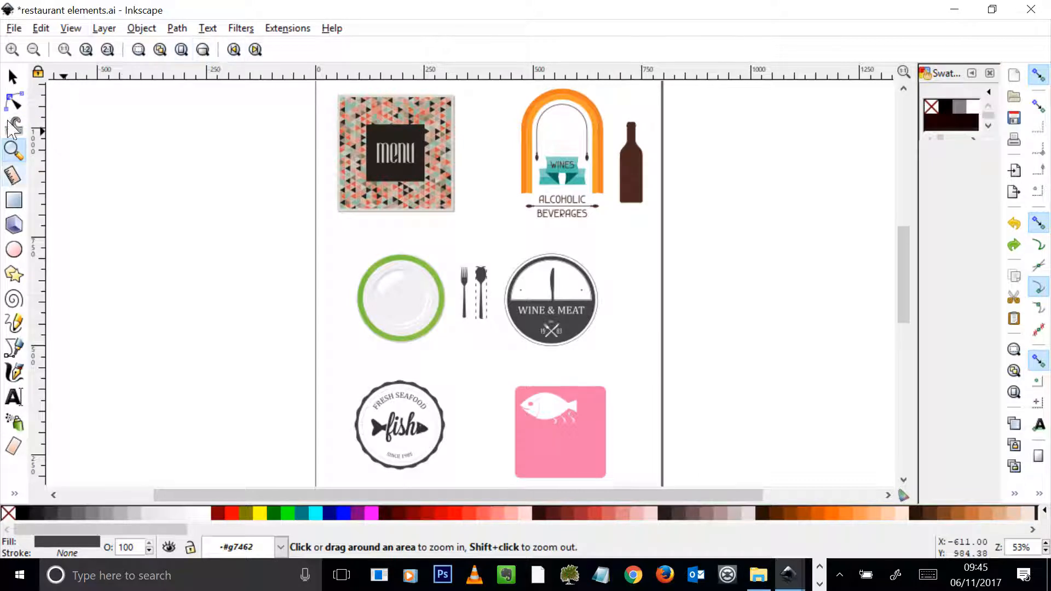
click(13, 175)
click(13, 200)
click(13, 224)
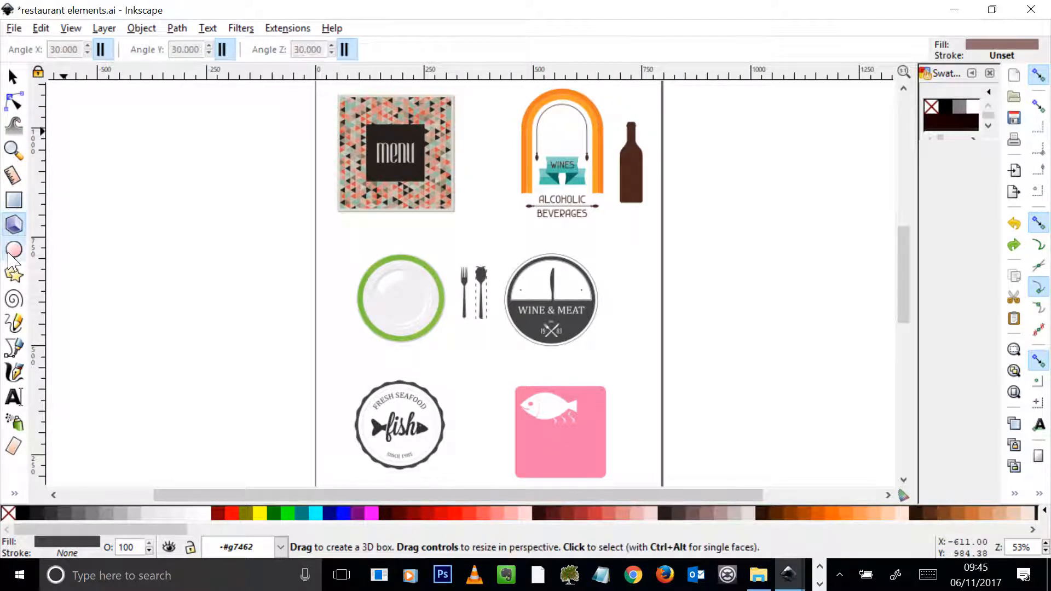
click(13, 249)
click(14, 274)
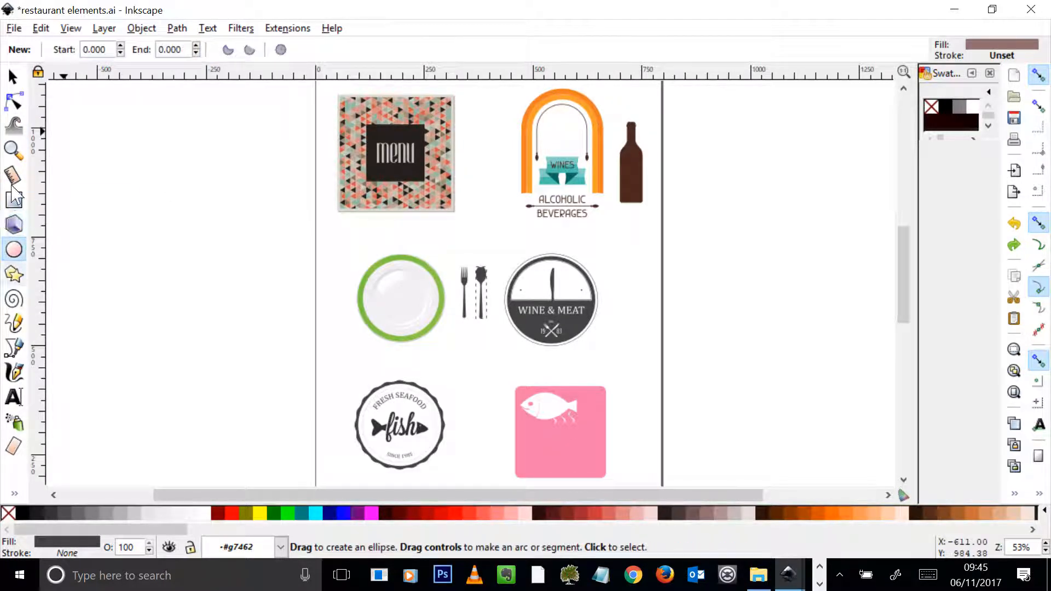
click(14, 299)
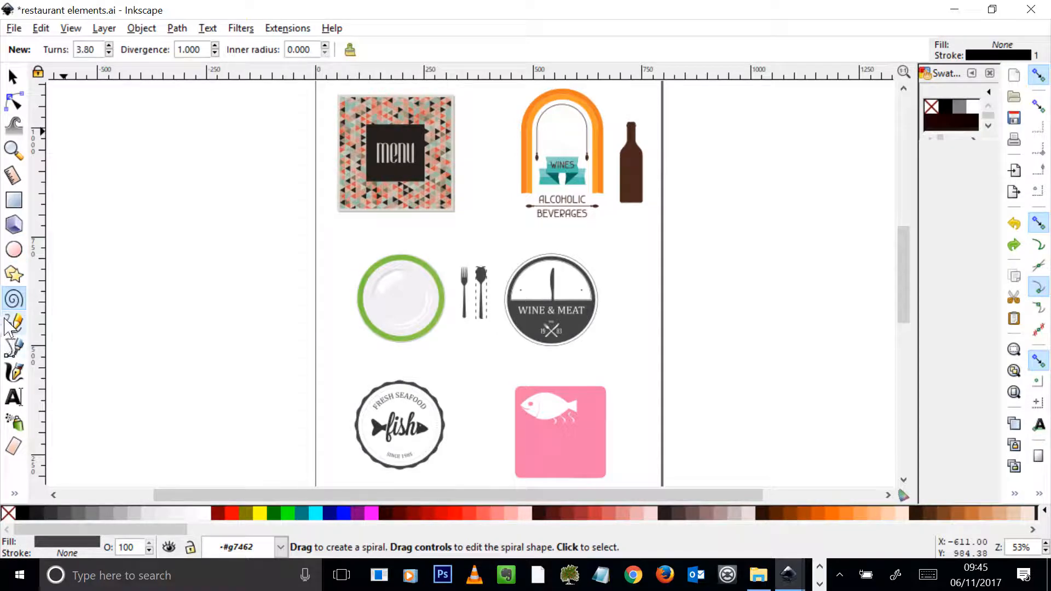
click(14, 322)
click(15, 348)
click(14, 372)
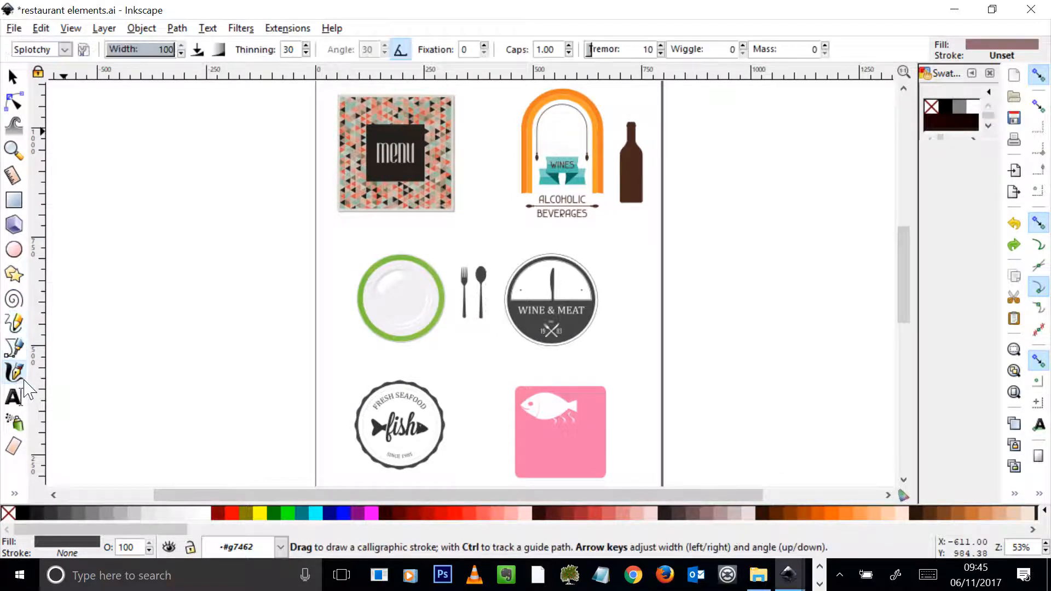
click(14, 396)
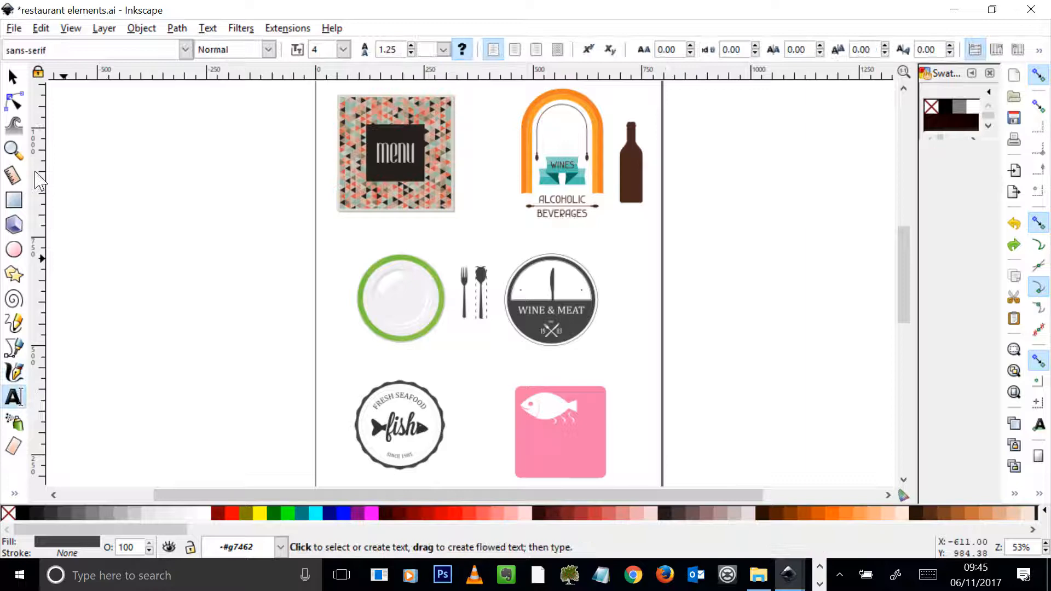
click(13, 77)
Add the text "Hello" between the menu cover and the Alcoholic Beverages badge.
click(14, 397)
click(463, 228)
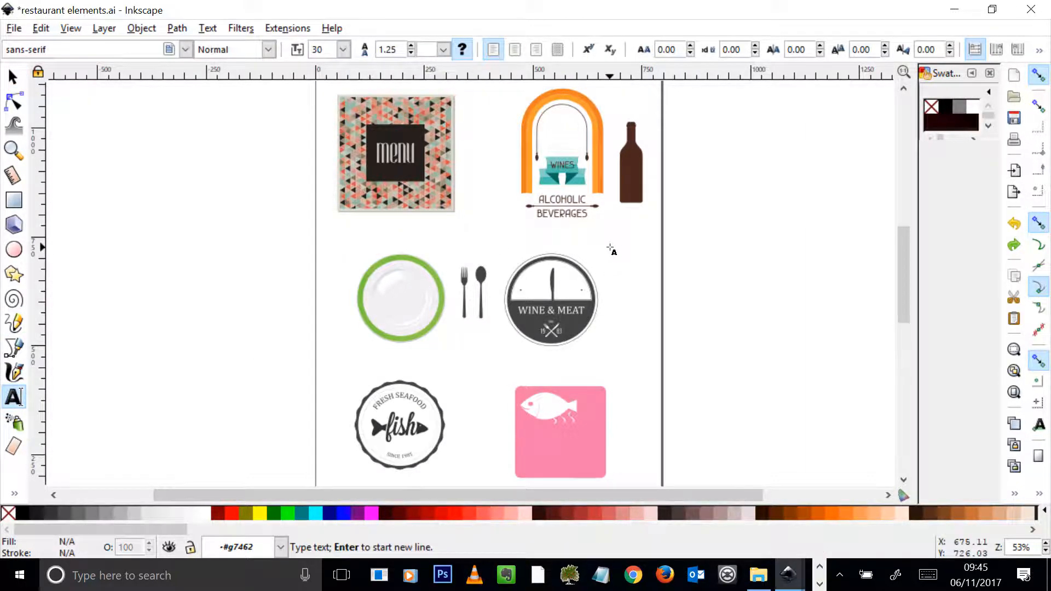
text(Hello)
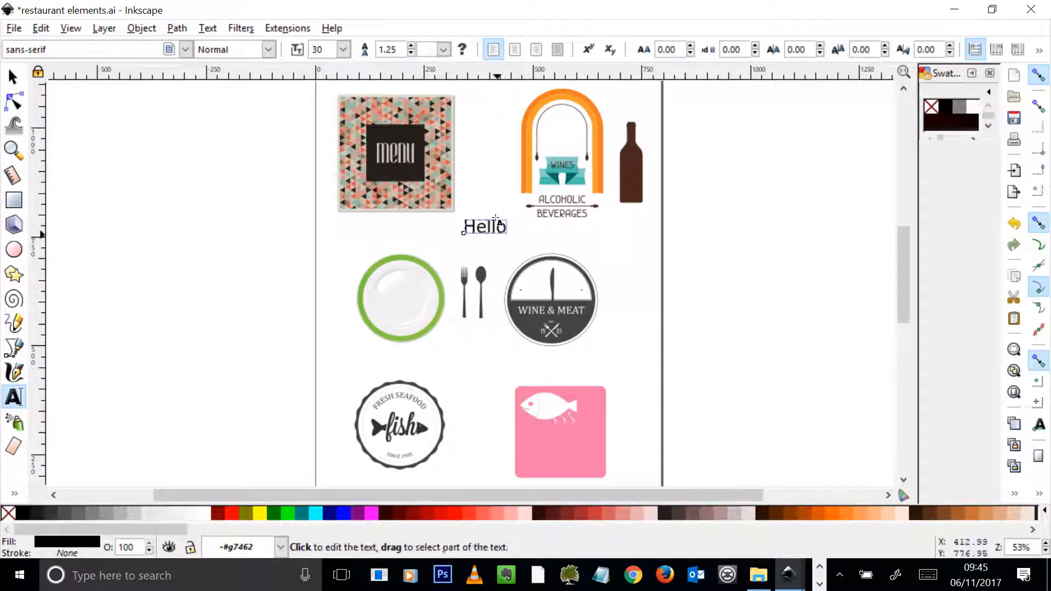
Change the "Hello" text to a curly decorative font and enlarge it to about 166 by 84 px.
drag(506, 226, 270, 99)
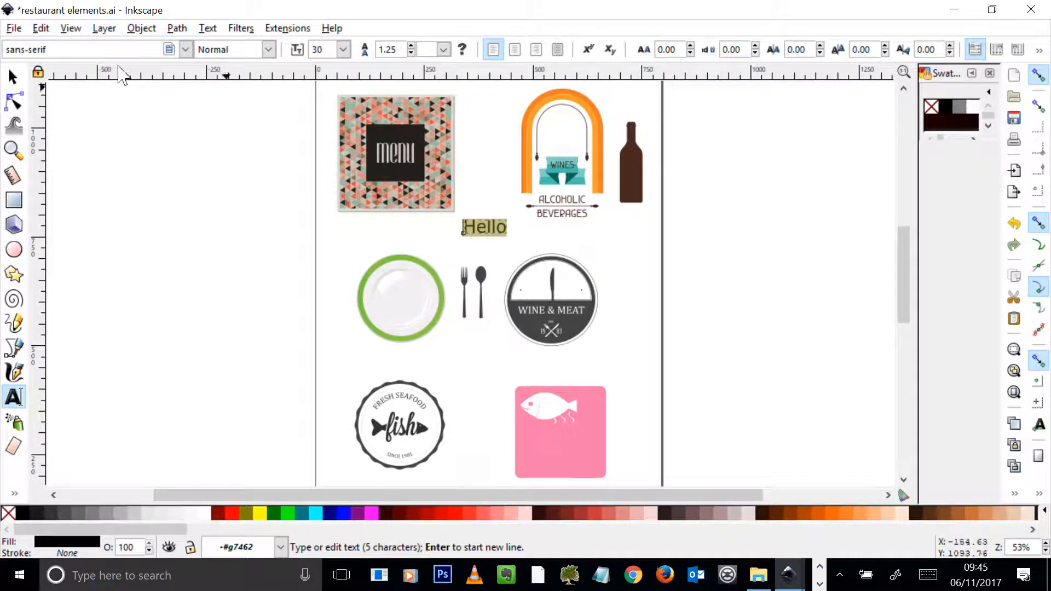
click(185, 49)
scroll(171, 94, down, 20)
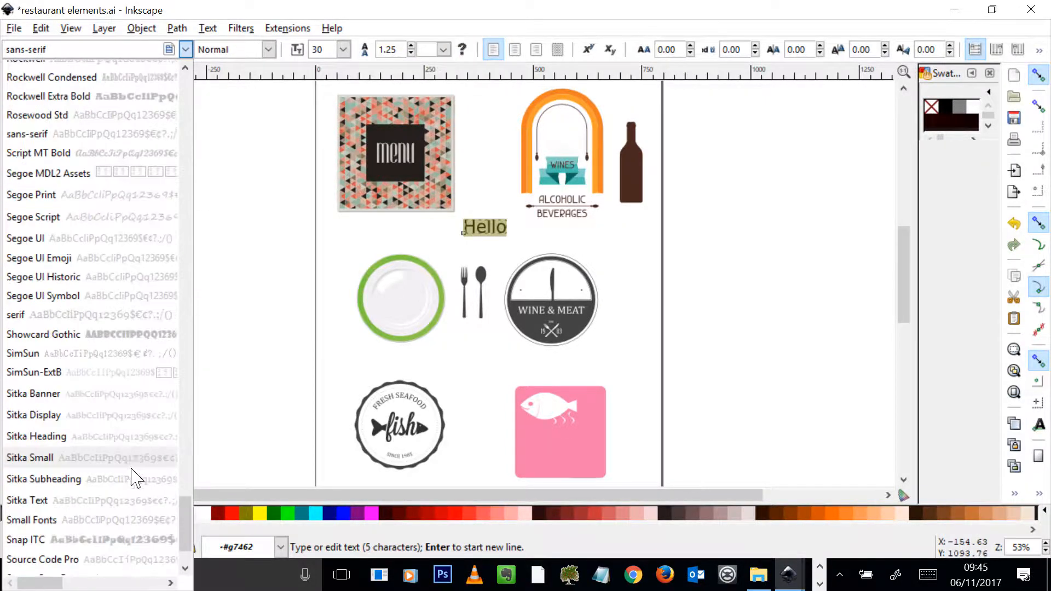
drag(180, 473, 183, 246)
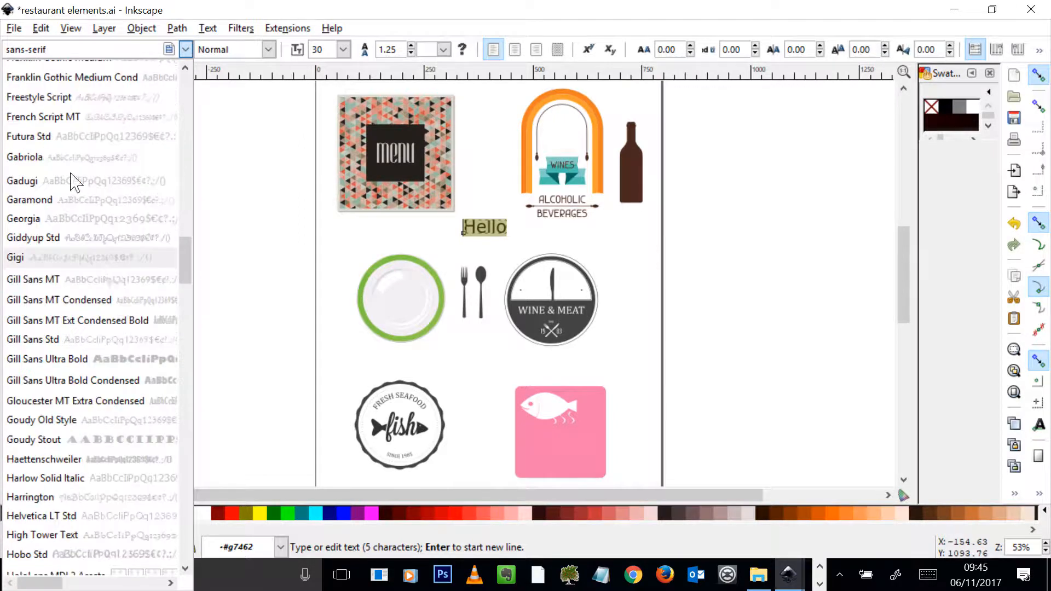
click(71, 180)
click(13, 76)
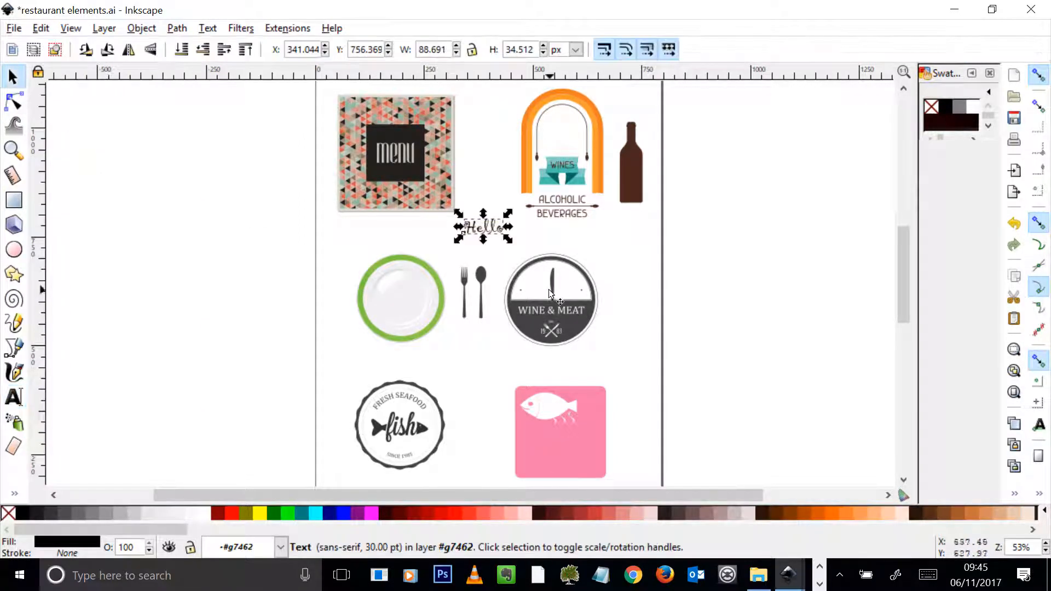
mouse_move(508, 241)
mouse_down()
mouse_move(531, 262)
mouse_move(540, 238)
mouse_move(504, 232)
mouse_up()
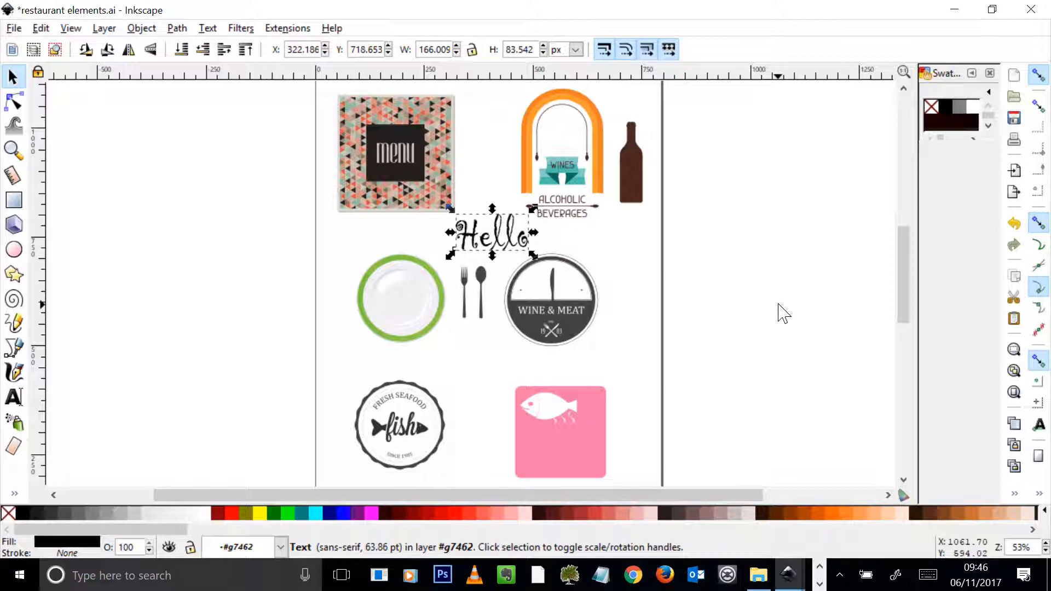
Draw two nine-cornered polygons, one left of the plate and one above the fish badge, plus a spiral below the Wine & Meat badge.
click(13, 274)
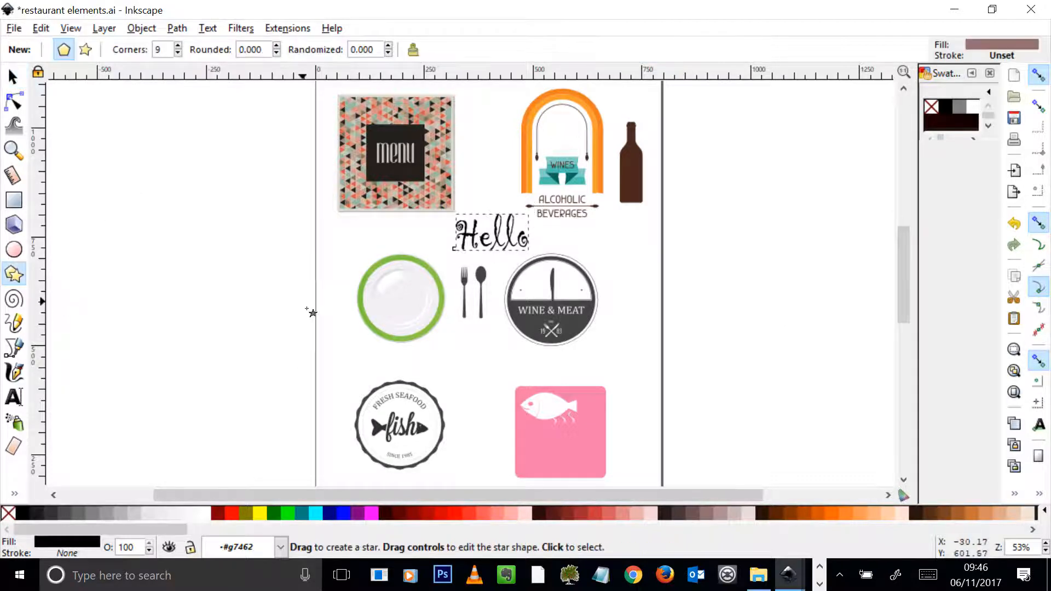
mouse_move(306, 308)
mouse_down()
mouse_move(364, 365)
mouse_move(348, 350)
mouse_up()
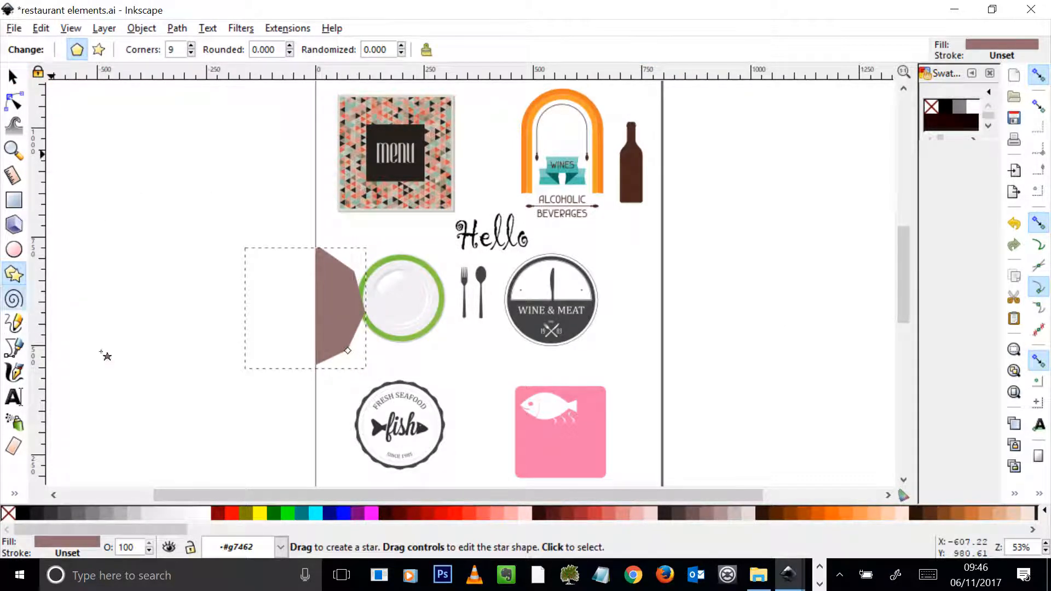
drag(429, 364, 539, 383)
click(13, 299)
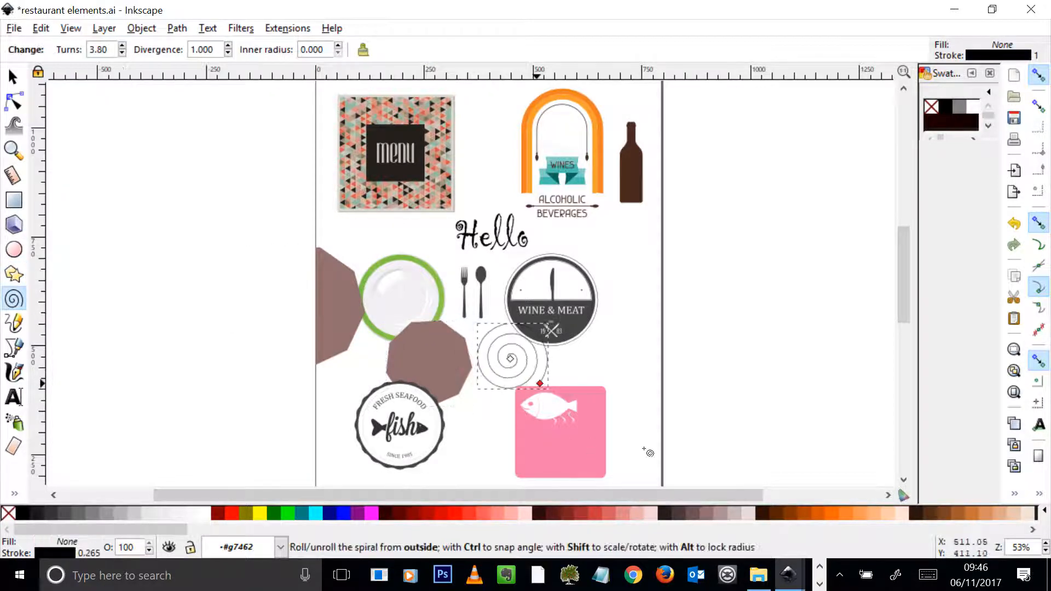
Draw a rectangle about 149 by 91 px beside the Wine & Meat badge and browse further colours in the palette.
click(13, 200)
drag(599, 240, 663, 279)
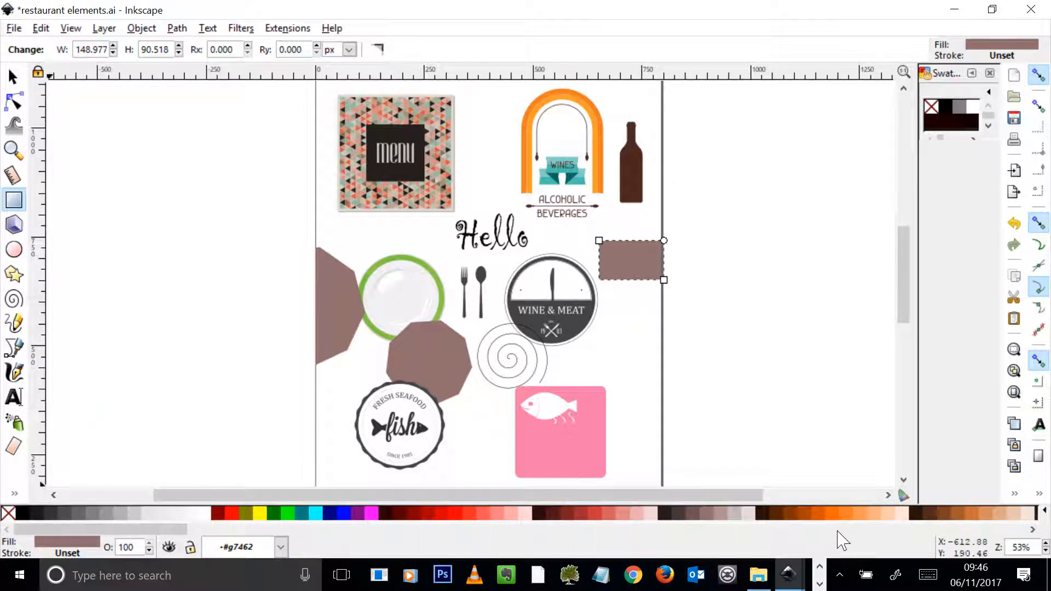
drag(159, 529, 304, 570)
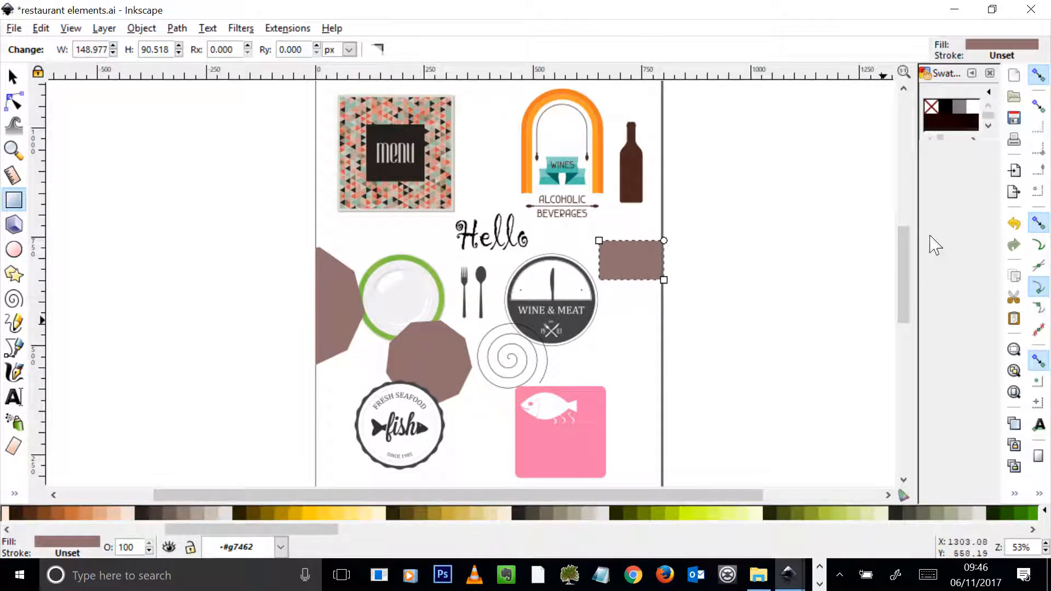
Switch the swatches to the Blues palette and enlarge the swatch area so all its colours show.
click(989, 92)
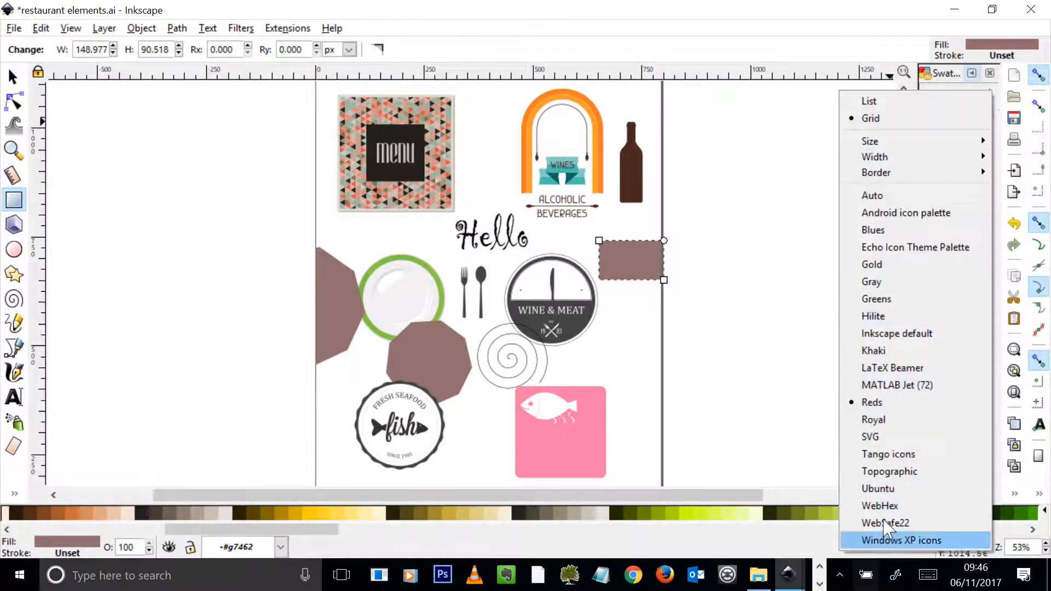
click(919, 197)
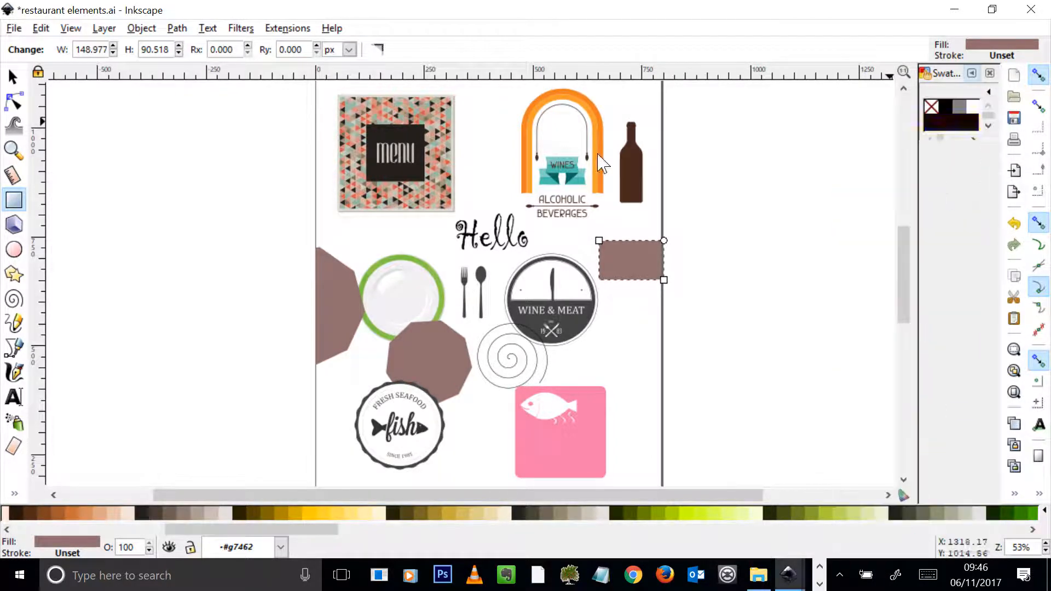
drag(958, 141, 919, 405)
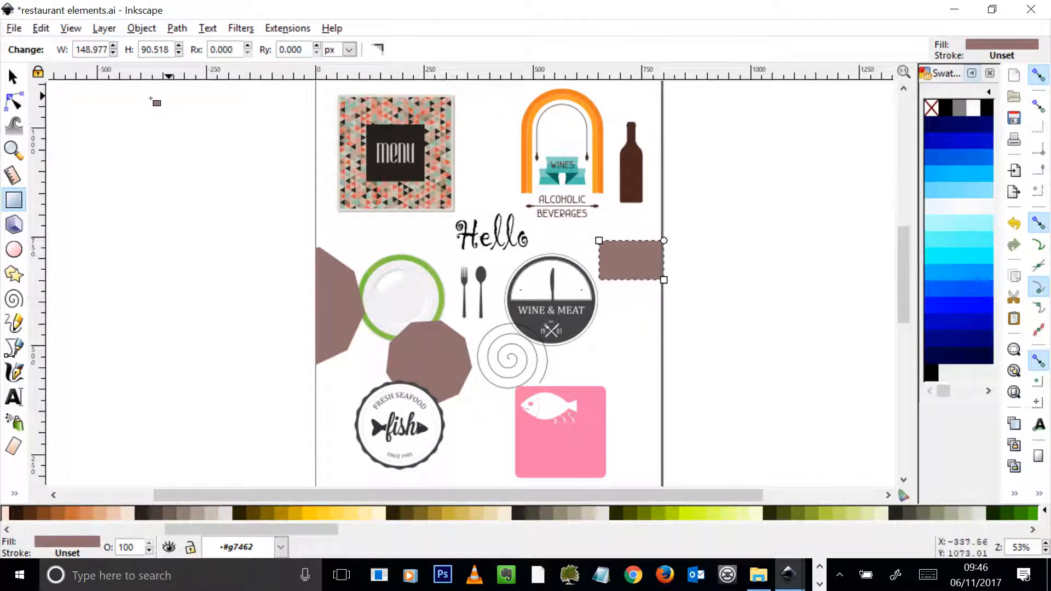
Examine the file formats available for saving the document under a new name, leaving without saving.
click(7, 24)
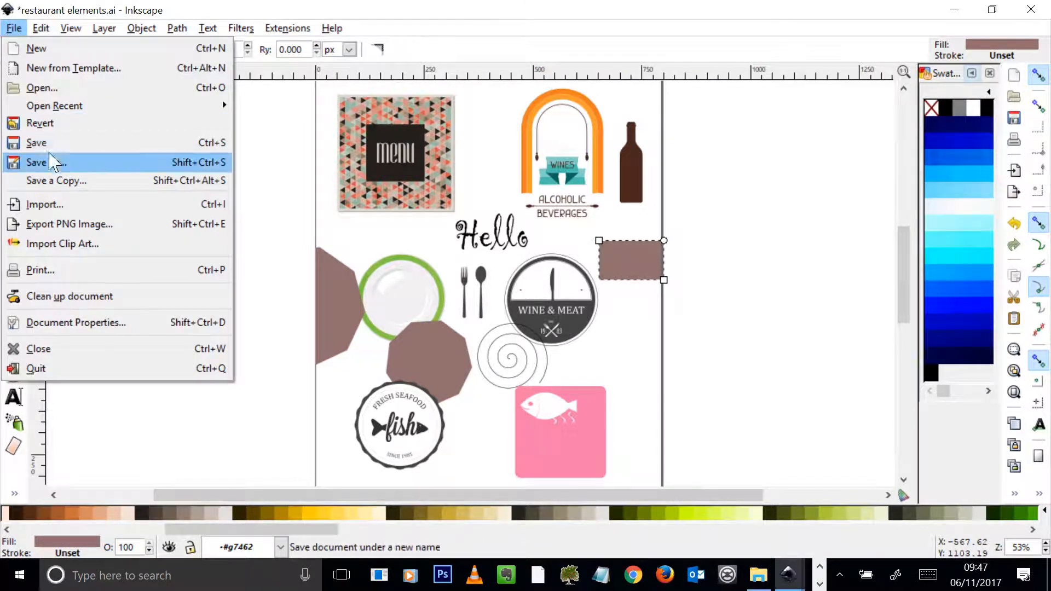
click(60, 163)
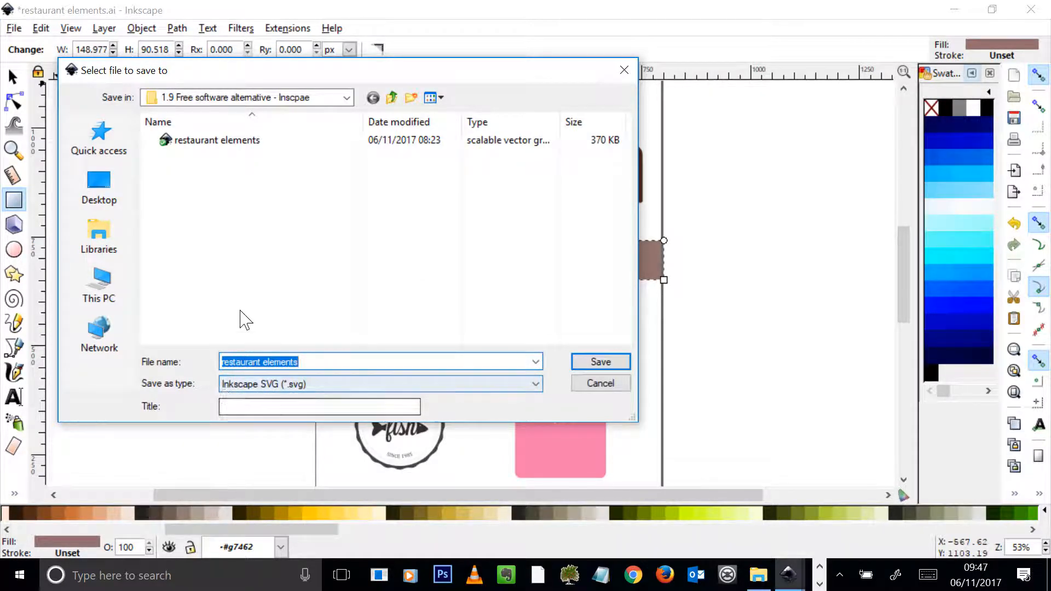
click(626, 385)
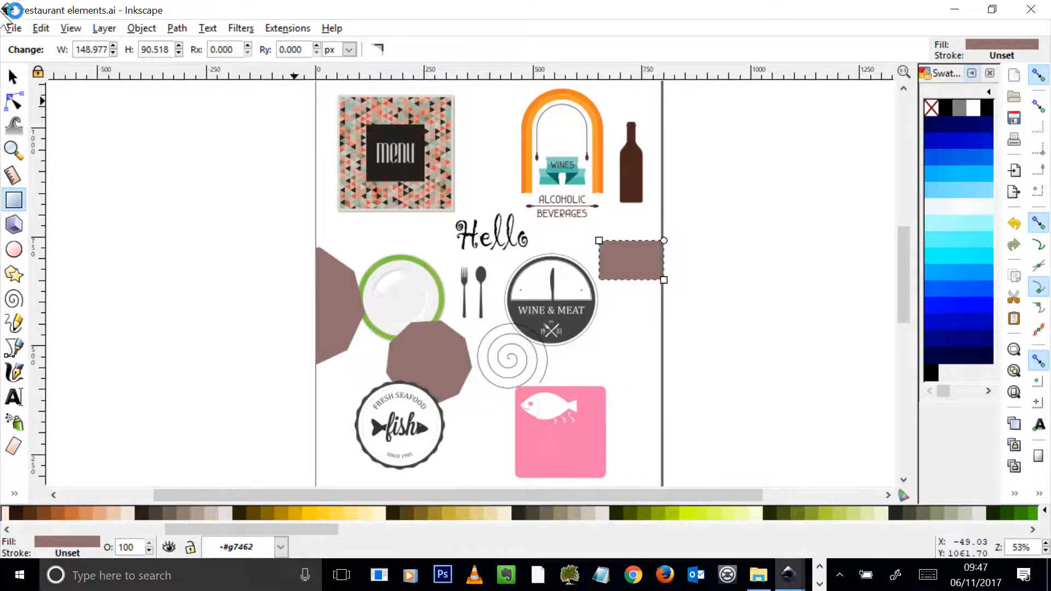
click(8, 28)
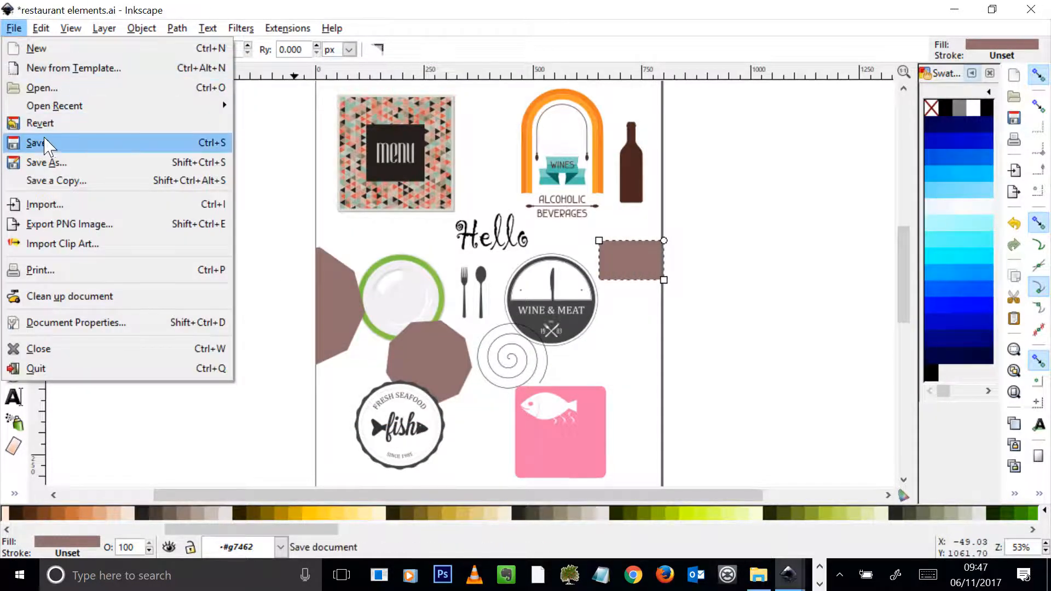
click(56, 163)
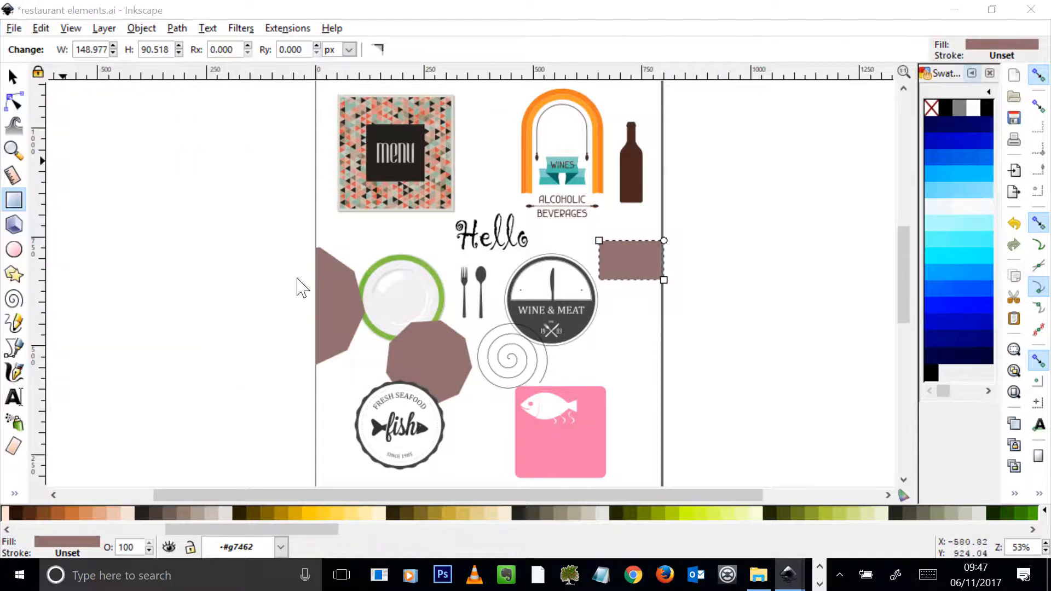
click(459, 383)
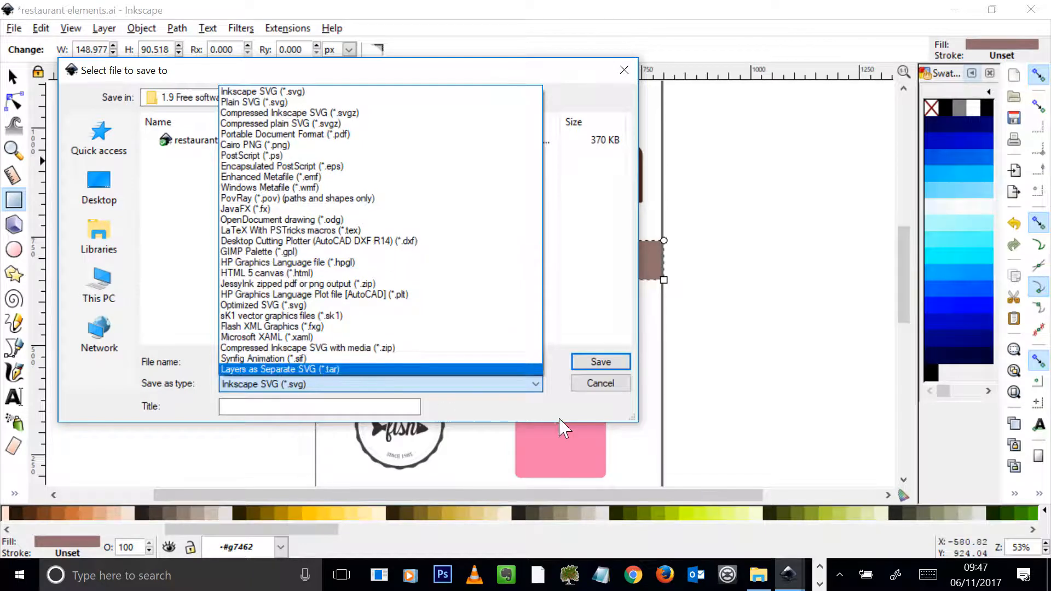
click(522, 422)
click(602, 383)
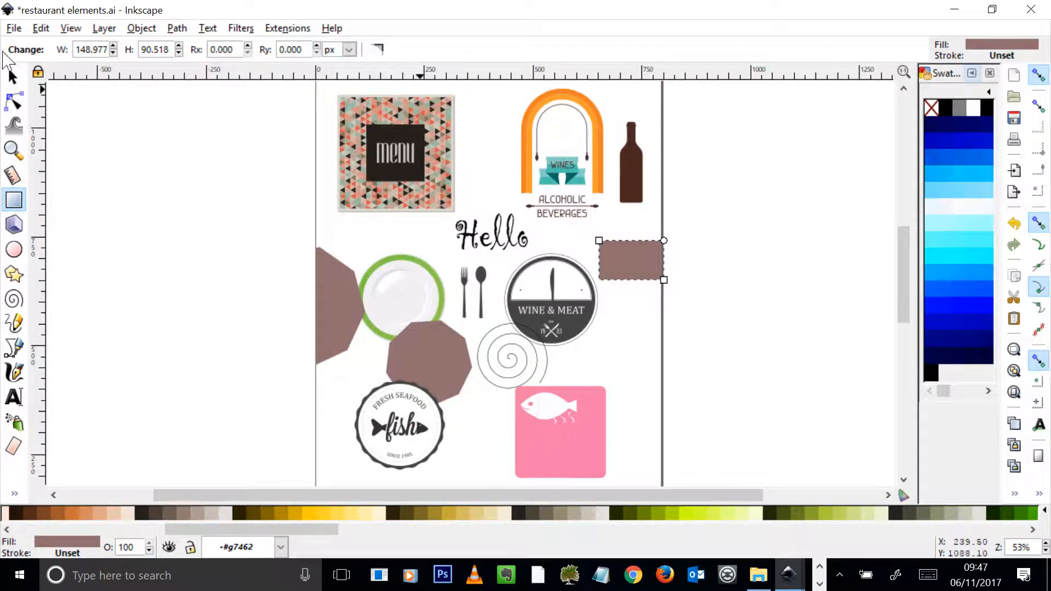
Deselect the rectangle beside the Wine & Meat badge and create a new blank document from the default template.
click(13, 77)
click(145, 93)
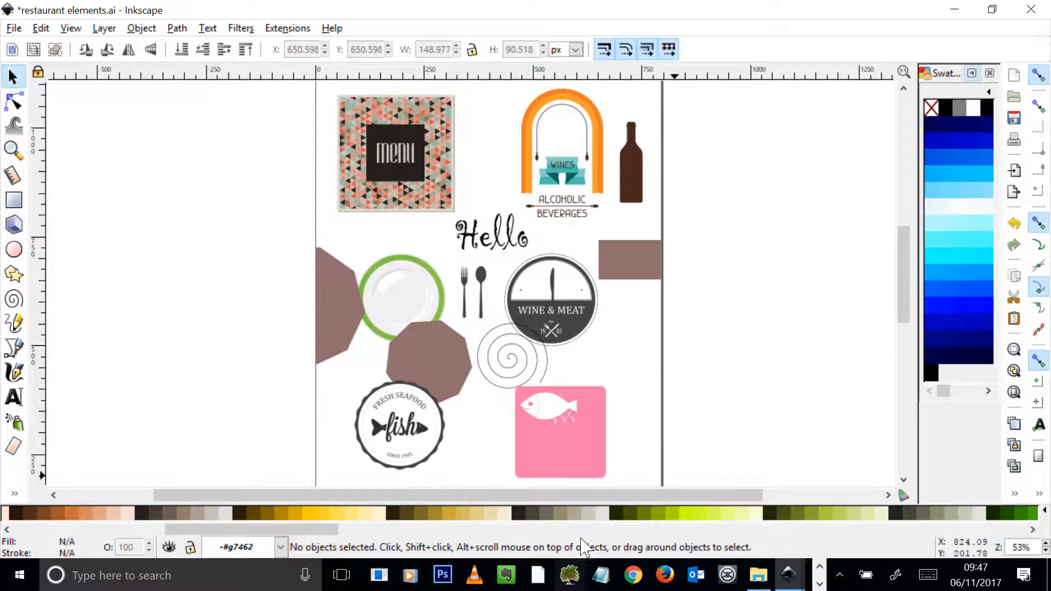
drag(626, 495, 728, 498)
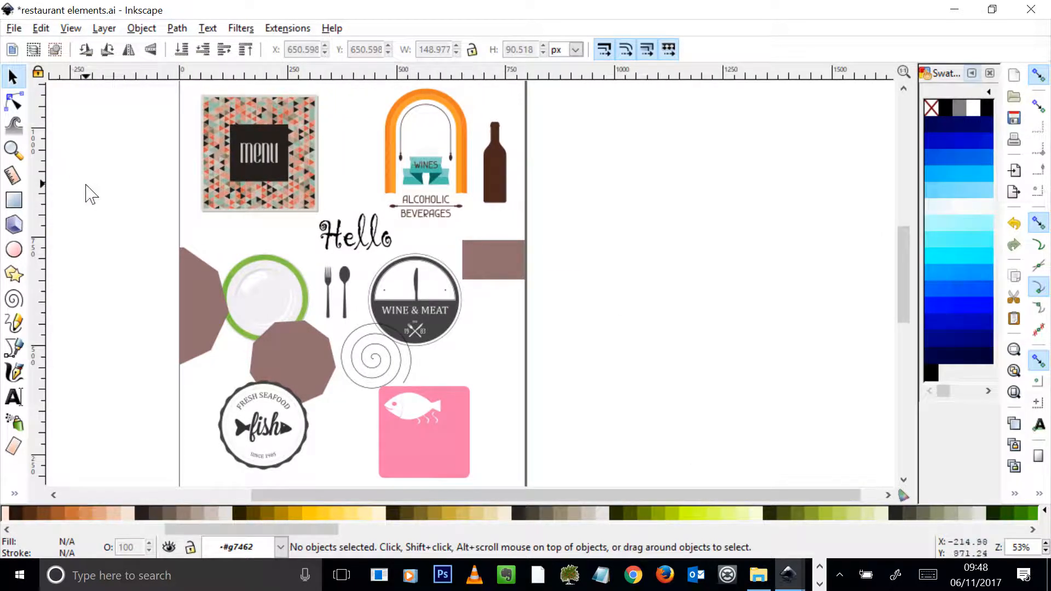
click(9, 27)
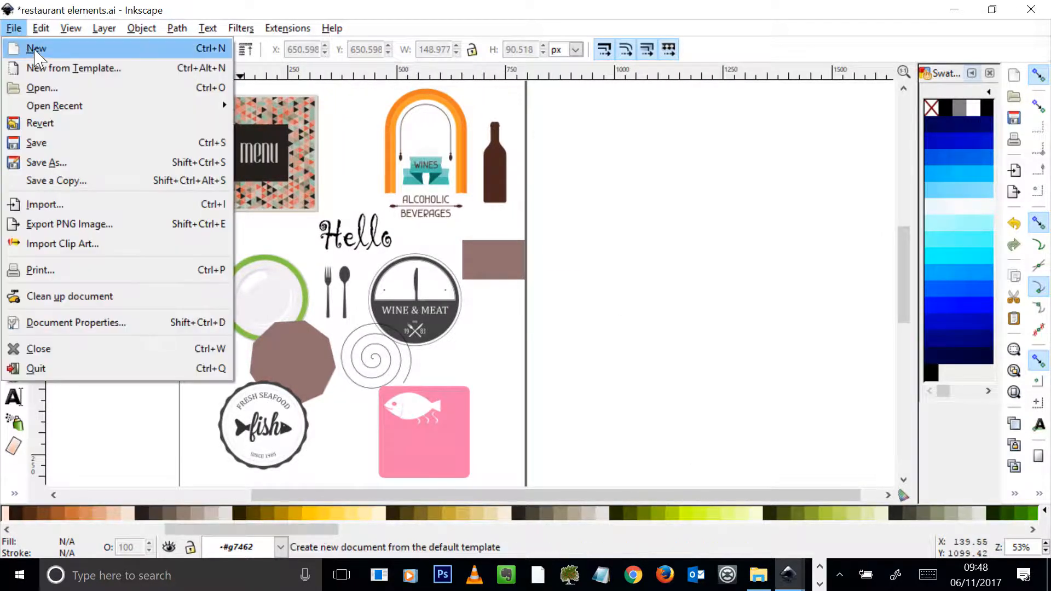
click(65, 53)
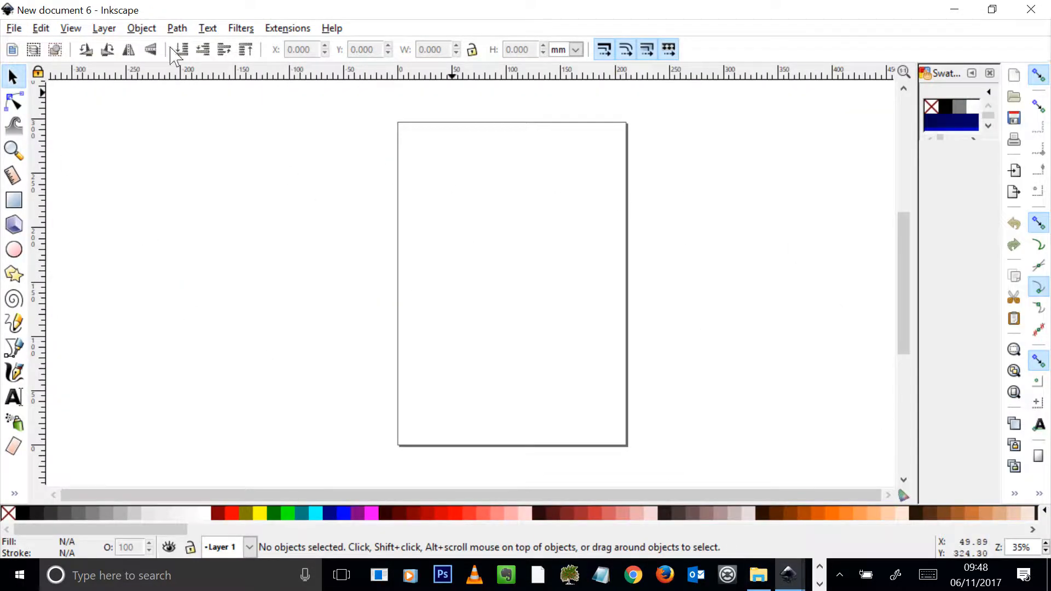
Examine the new document's properties, covering the preset page sizes, the guide settings and the grid settings.
click(12, 27)
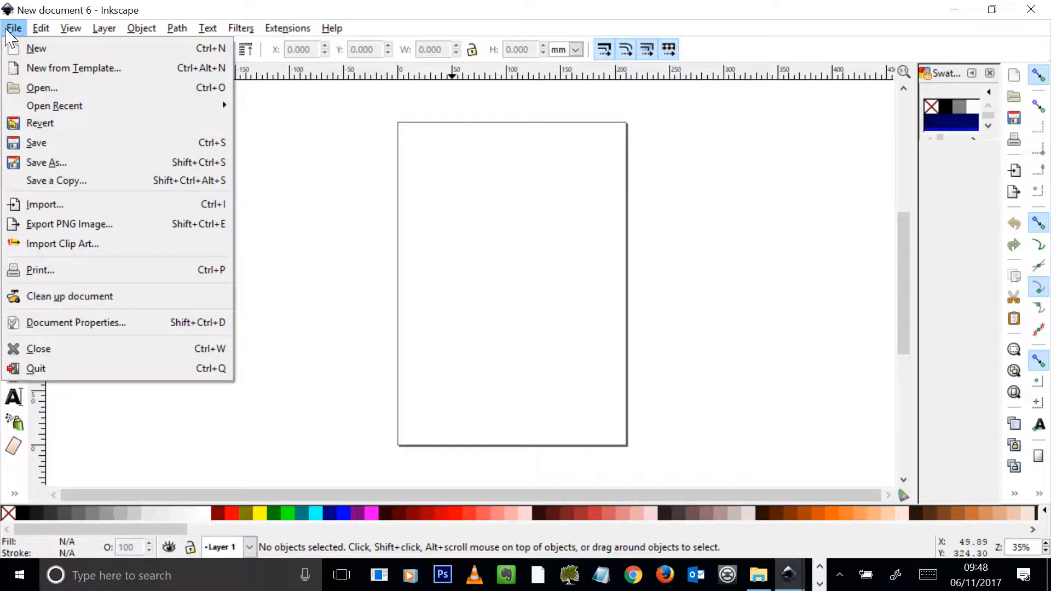
click(79, 324)
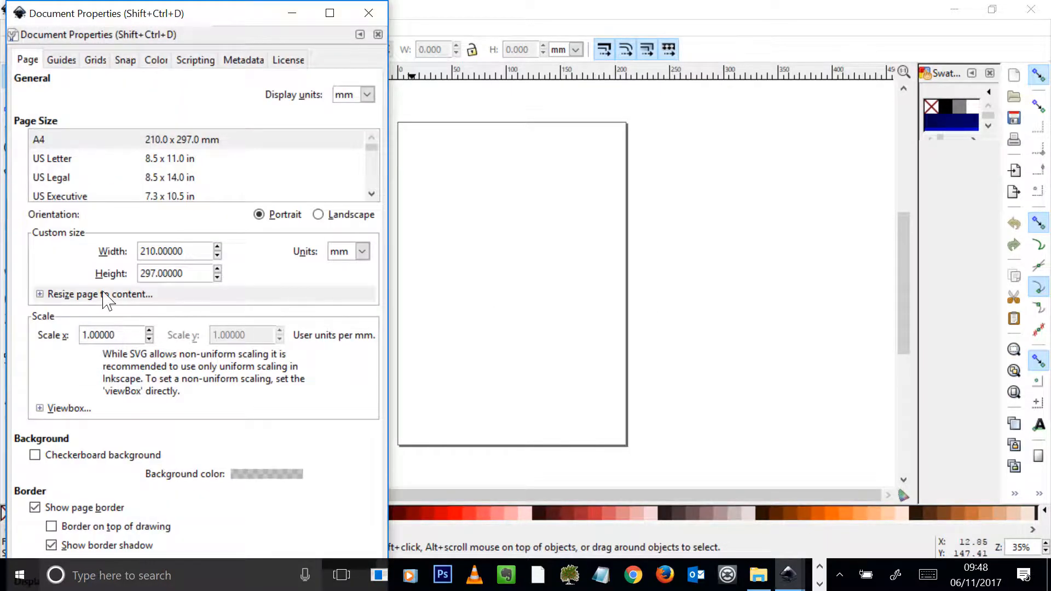
scroll(339, 163, down, 2)
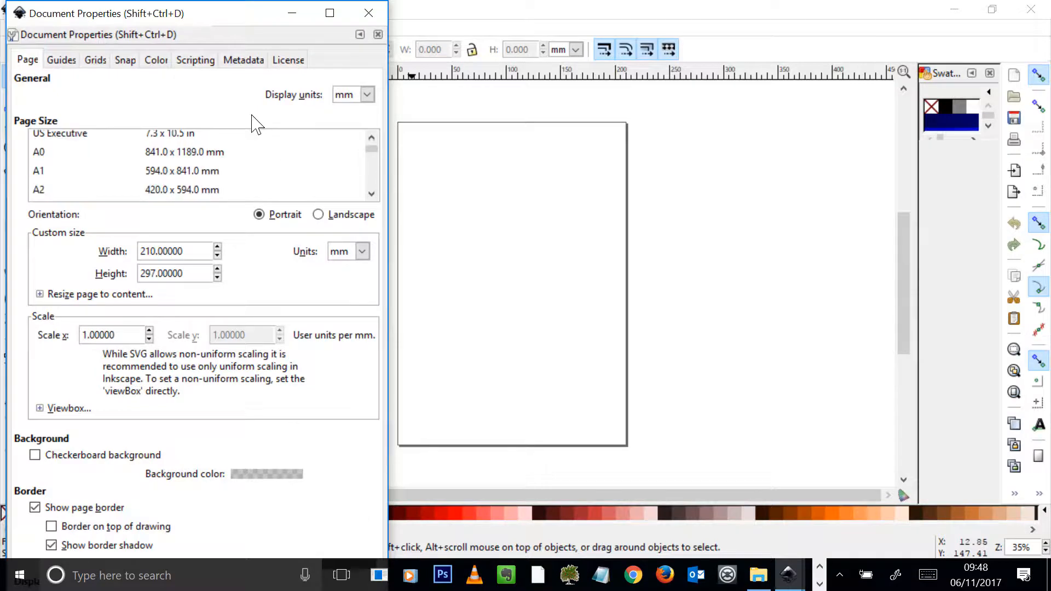
click(374, 166)
mouse_move(373, 153)
mouse_down()
mouse_move(375, 188)
mouse_move(370, 147)
mouse_up()
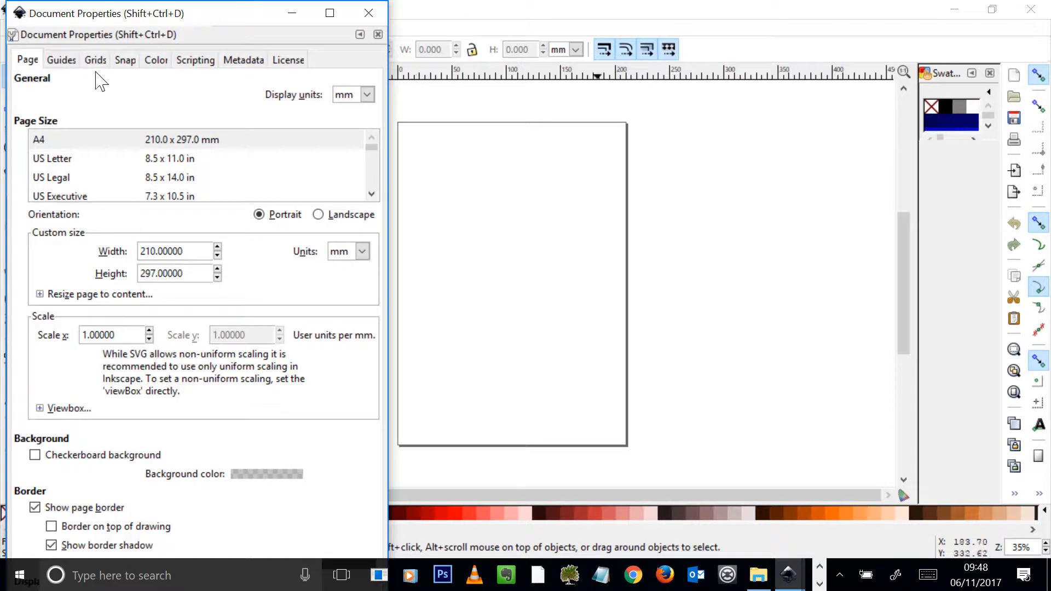
click(62, 60)
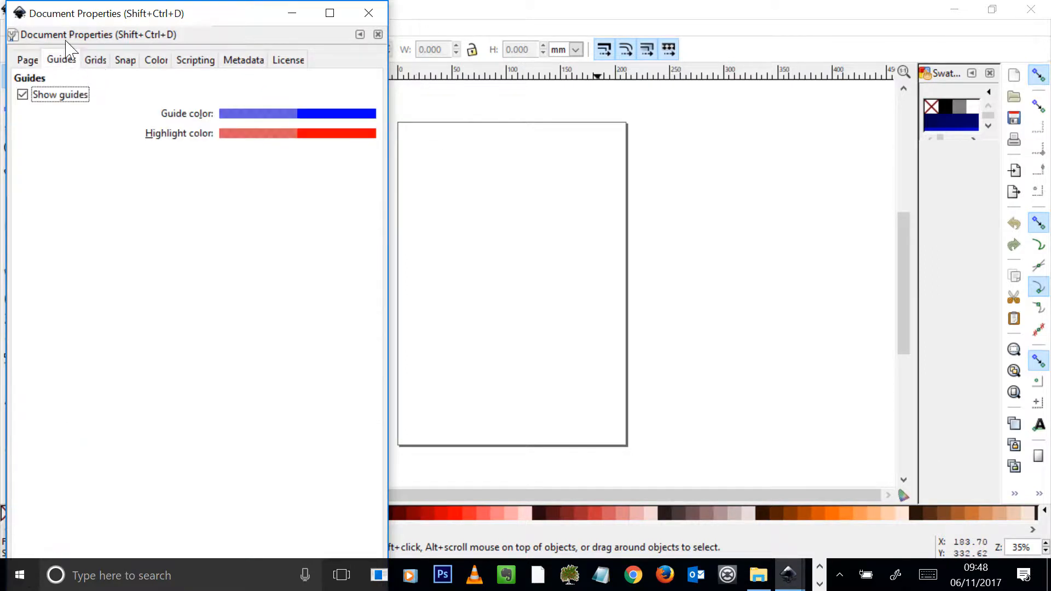
click(95, 60)
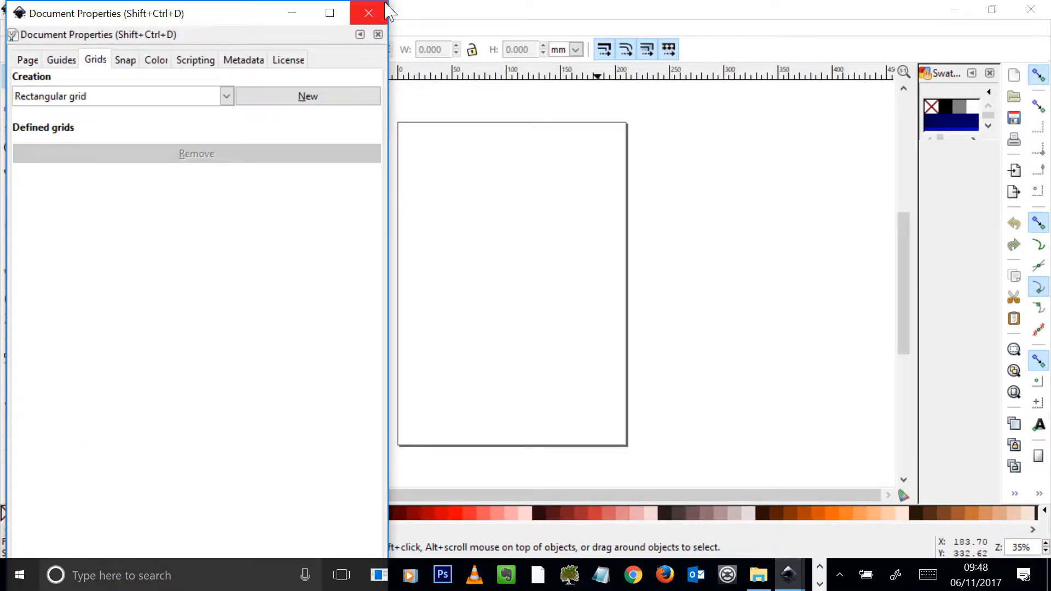
click(368, 13)
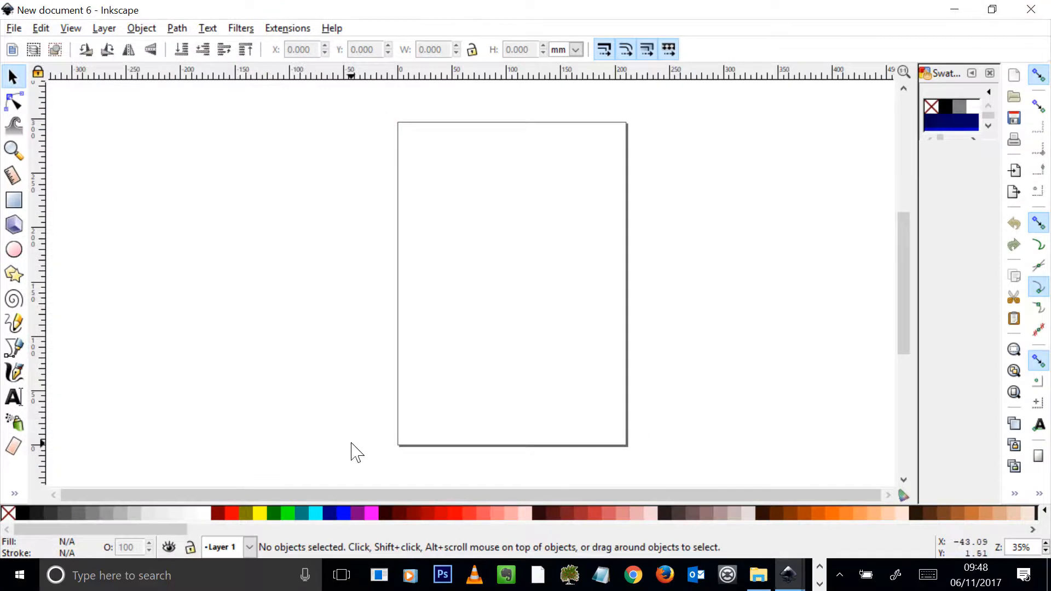